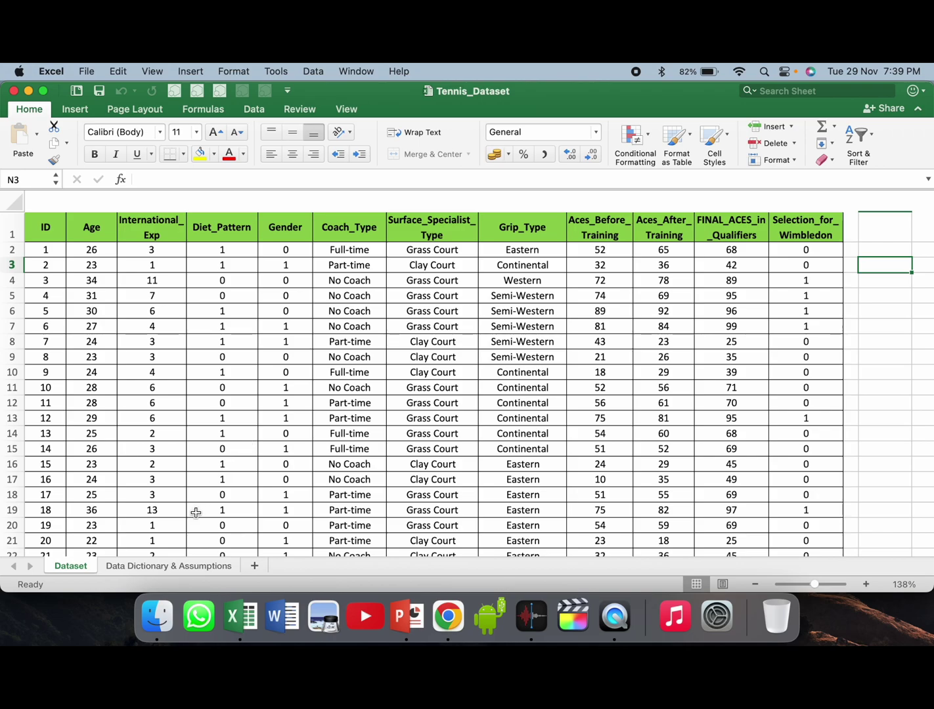
Review the variable descriptions and modelling assumptions in the Data Dictionary & Assumptions sheet and return to the Dataset sheet.
click(156, 566)
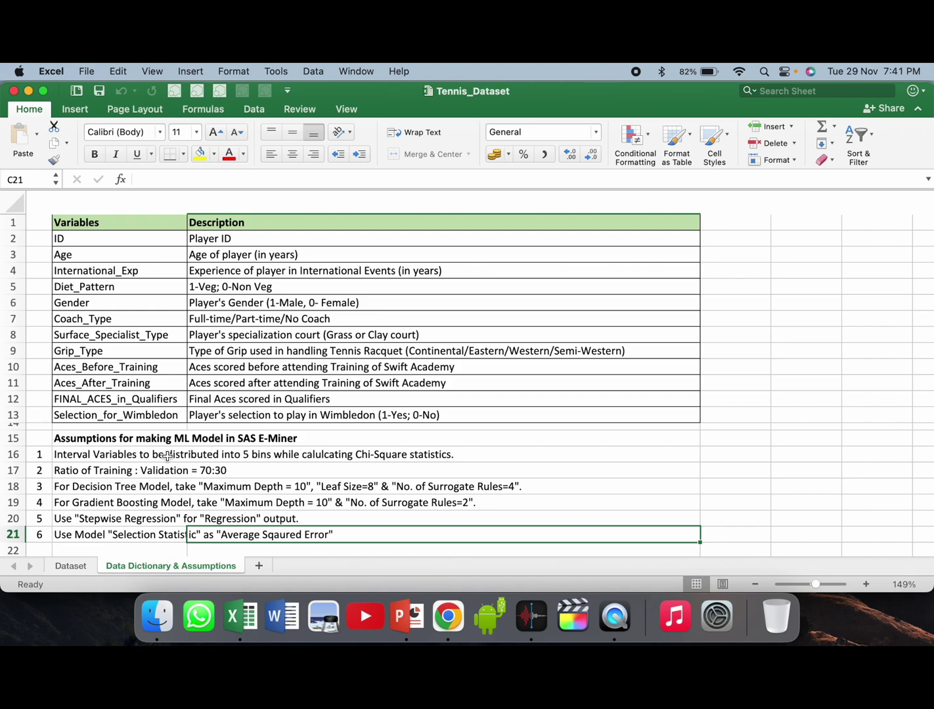
key(ctrl+Page_Up)
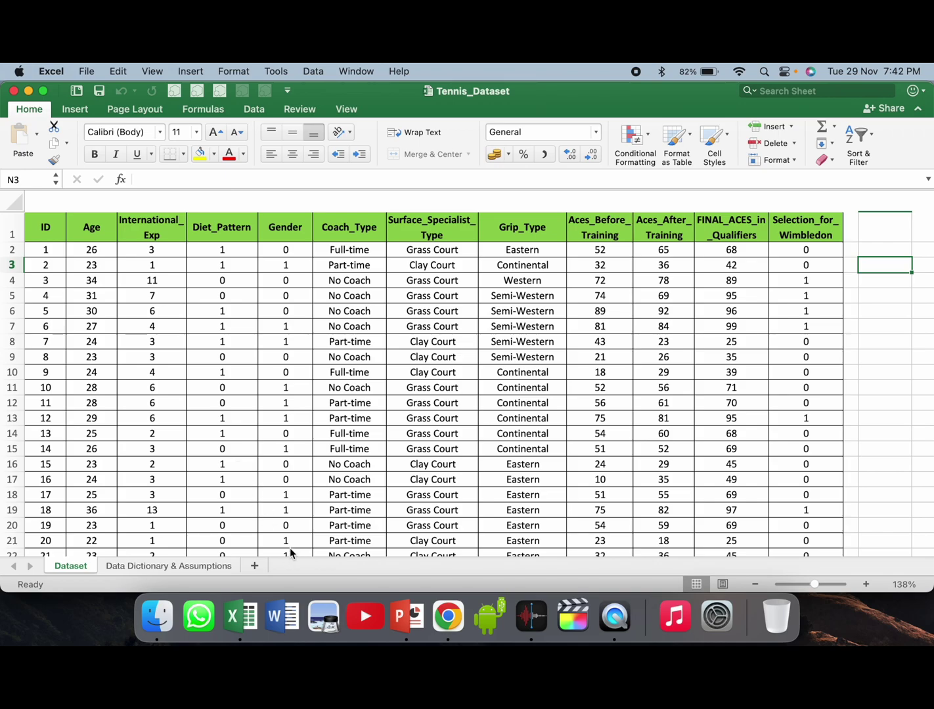
Switch to Chrome and download the SAS Enterprise Miner launch file from the SAS OnDemand for Academics dashboard.
click(448, 616)
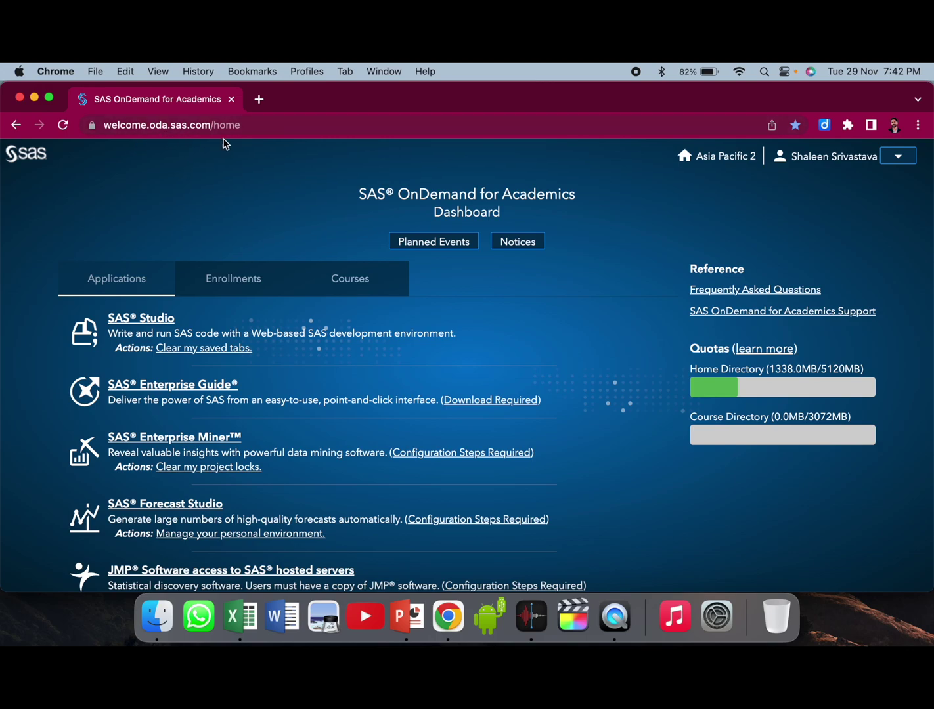
click(256, 125)
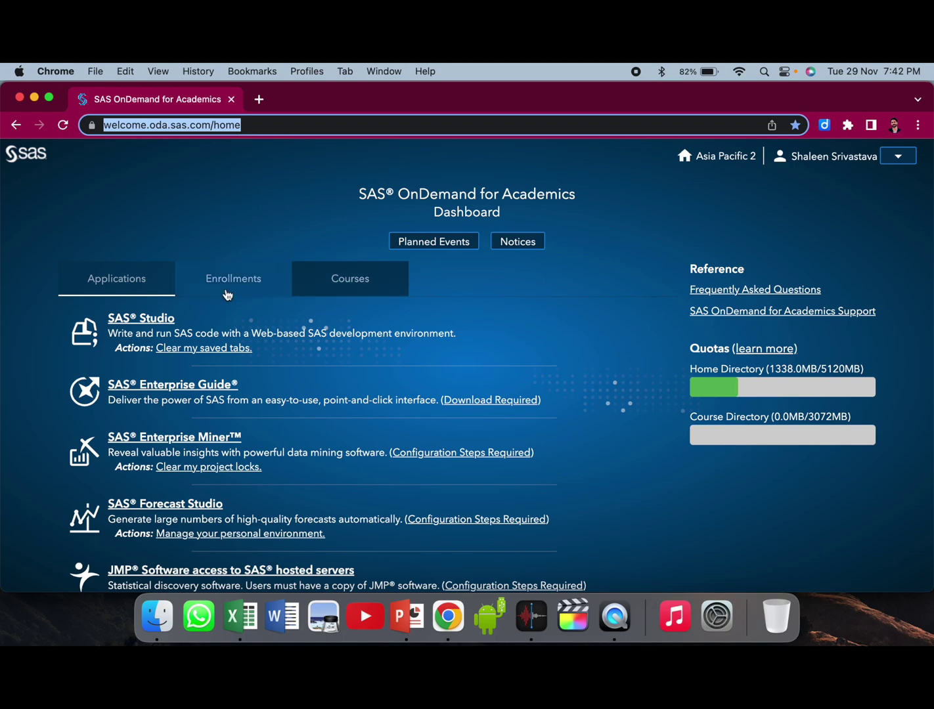
click(131, 290)
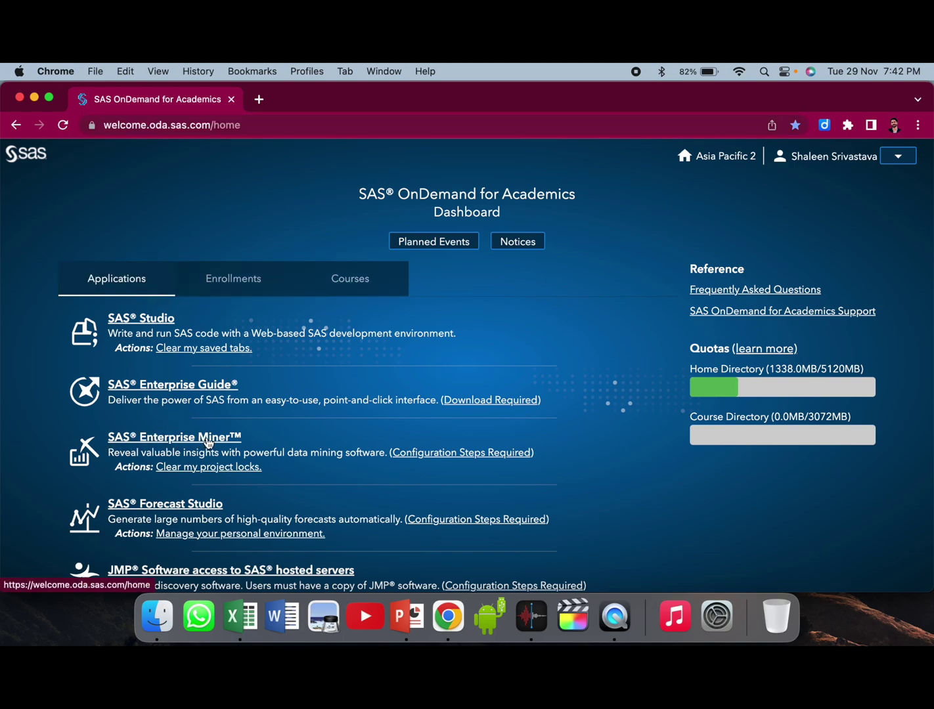
click(189, 439)
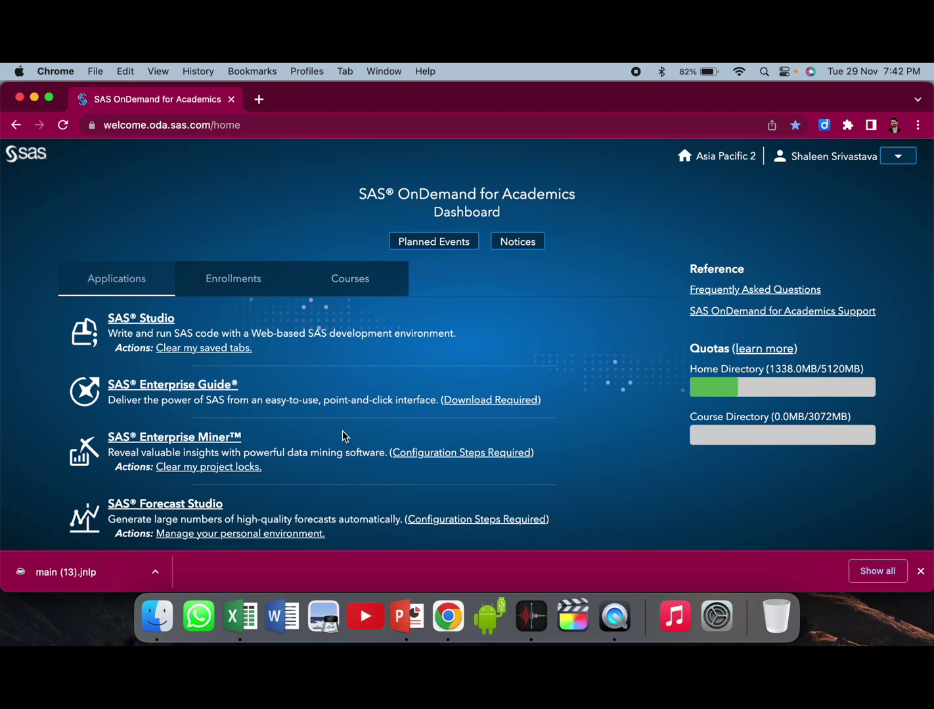
Follow Enterprise Miner's configuration instructions to the current consumer JRE and download Java for macOS.
click(460, 454)
scroll(507, 407, down, 5)
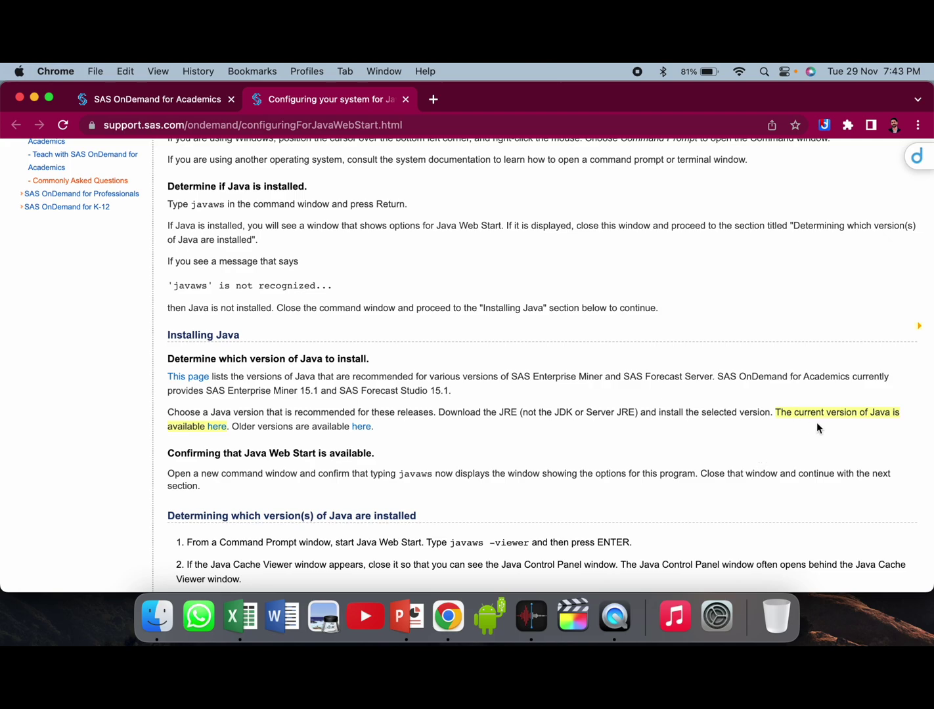
click(215, 427)
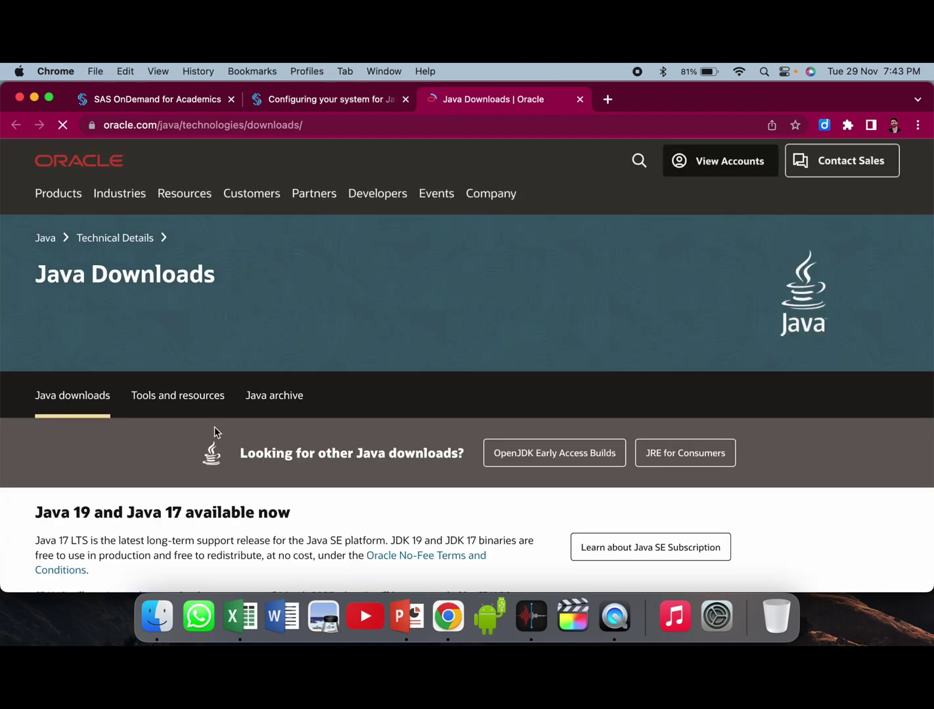
scroll(777, 477, down, 4)
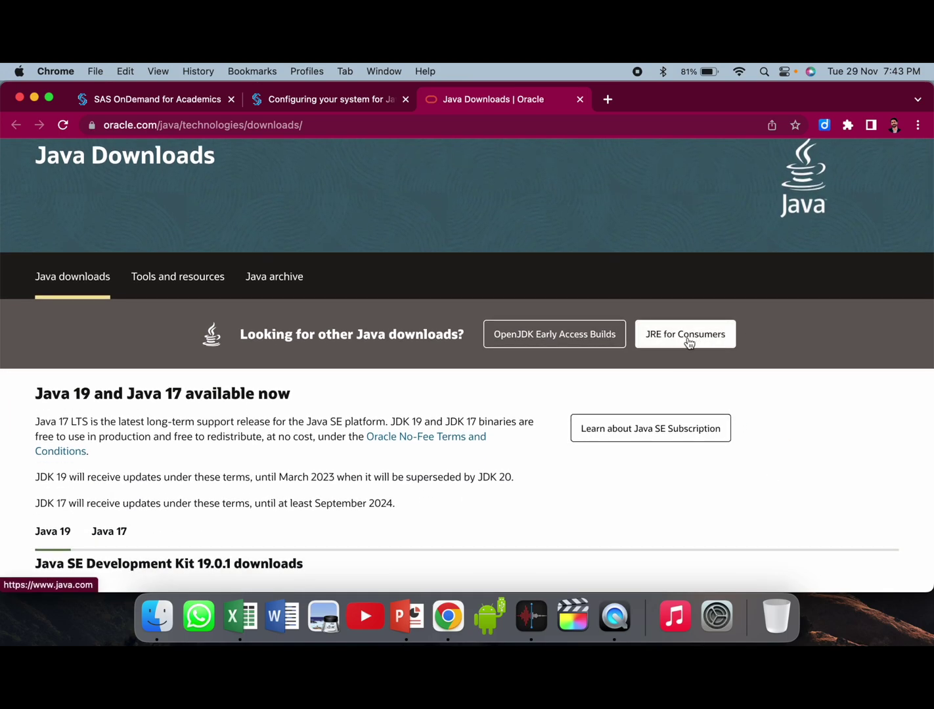
click(688, 343)
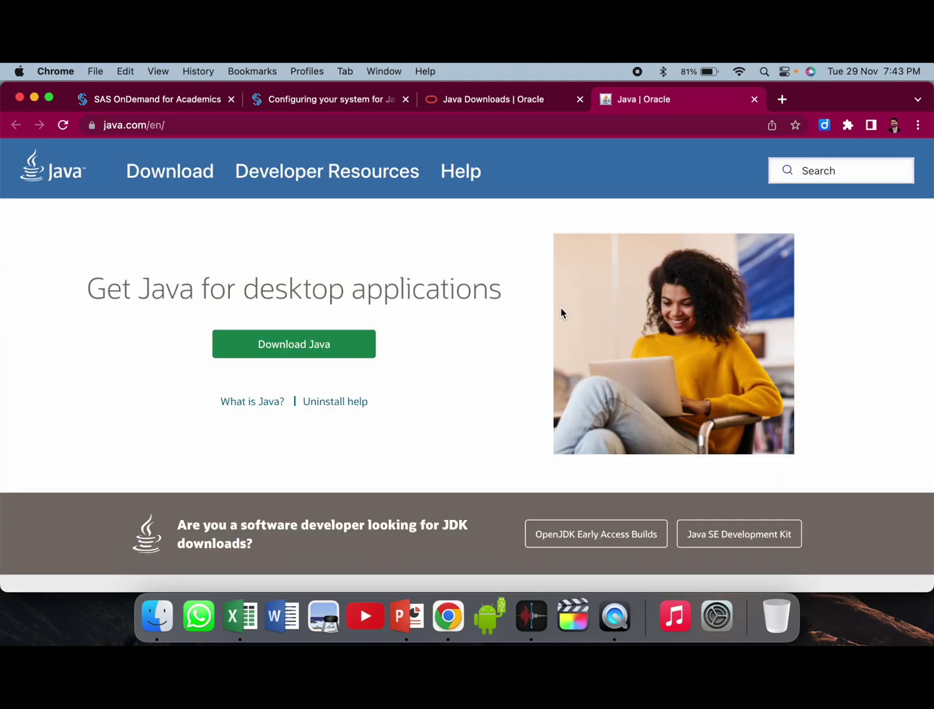
click(309, 346)
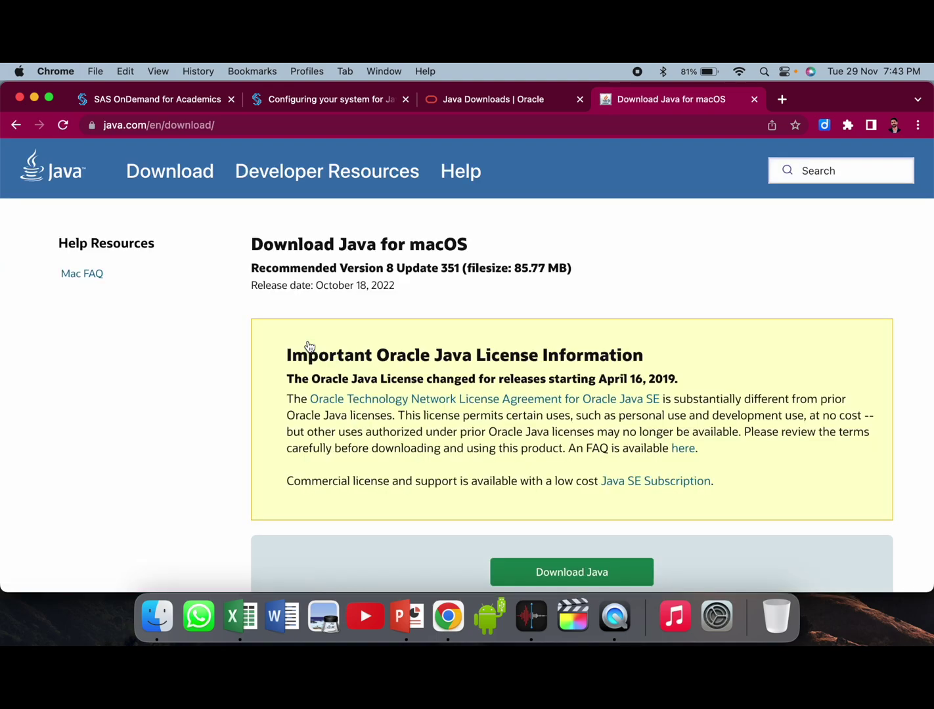
scroll(756, 418, down, 3)
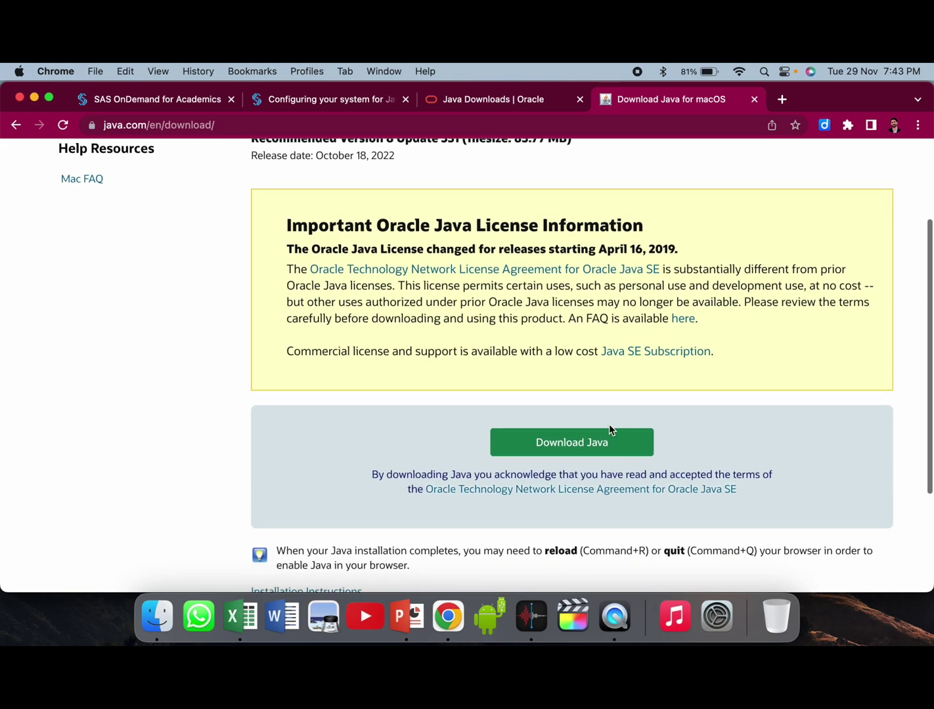
click(568, 455)
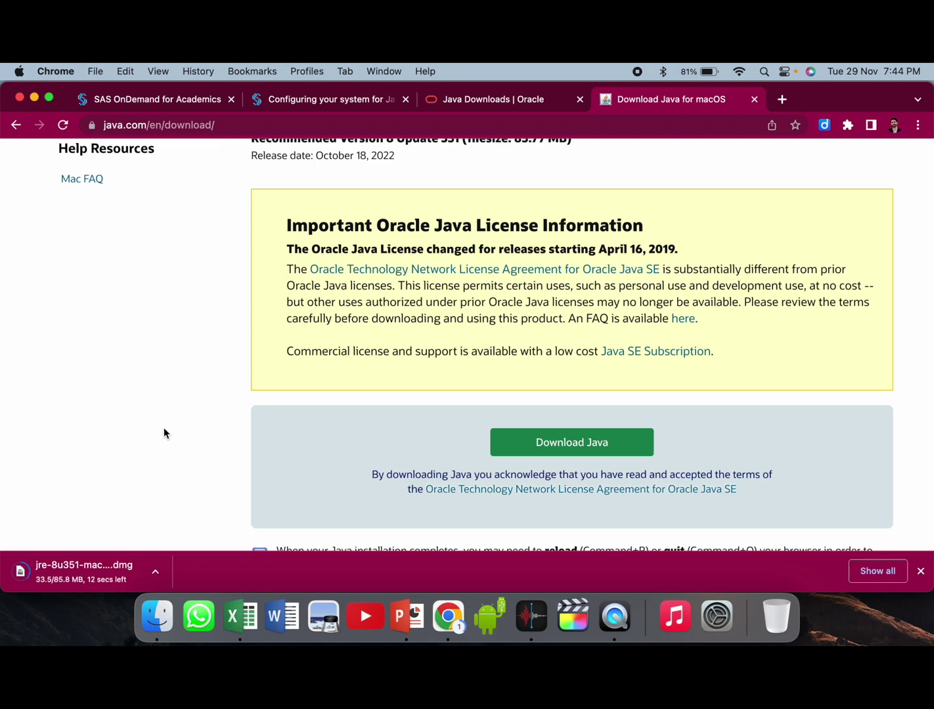
Return to the SAS OnDemand for Academics dashboard and allow the SAS Enterprise Miner application to run.
click(169, 102)
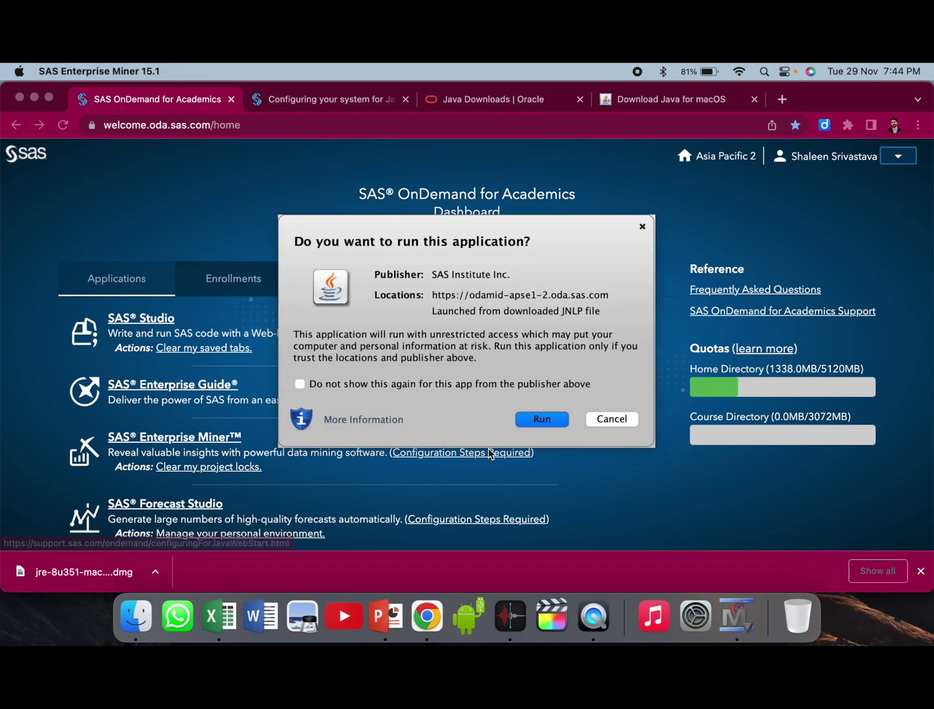
click(543, 420)
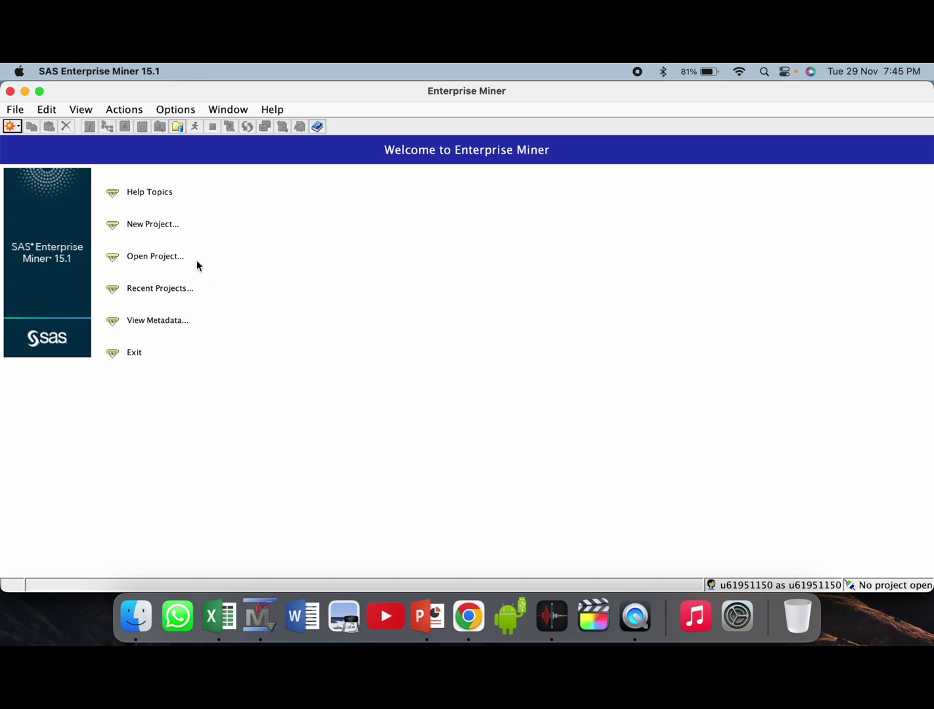
Create a new project named "Tennis Master Dataset" with the default SAS server, server directory and folder location.
click(152, 222)
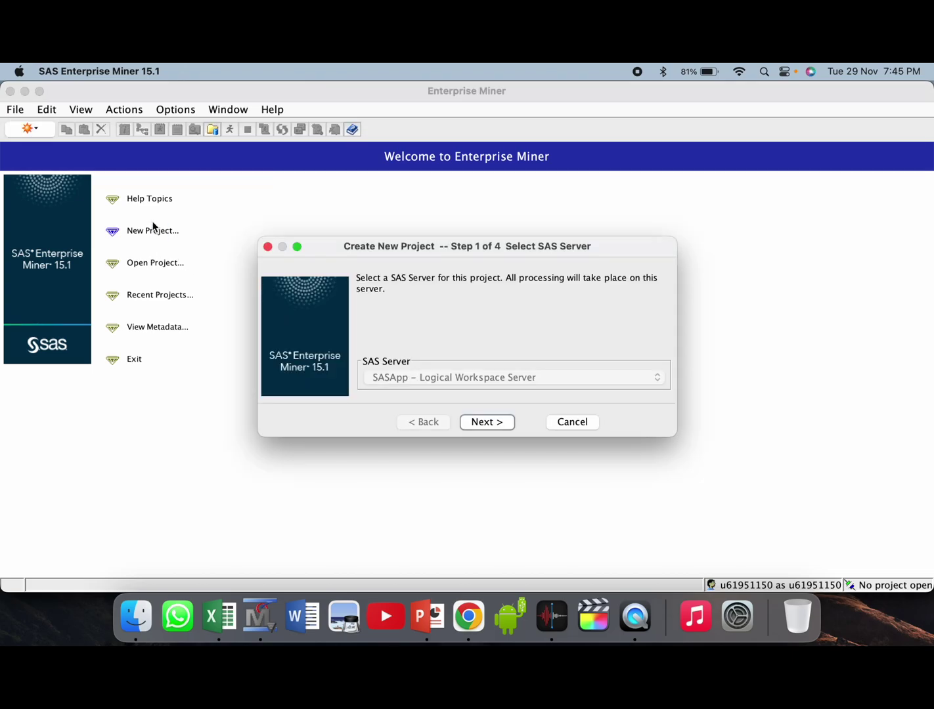
click(490, 426)
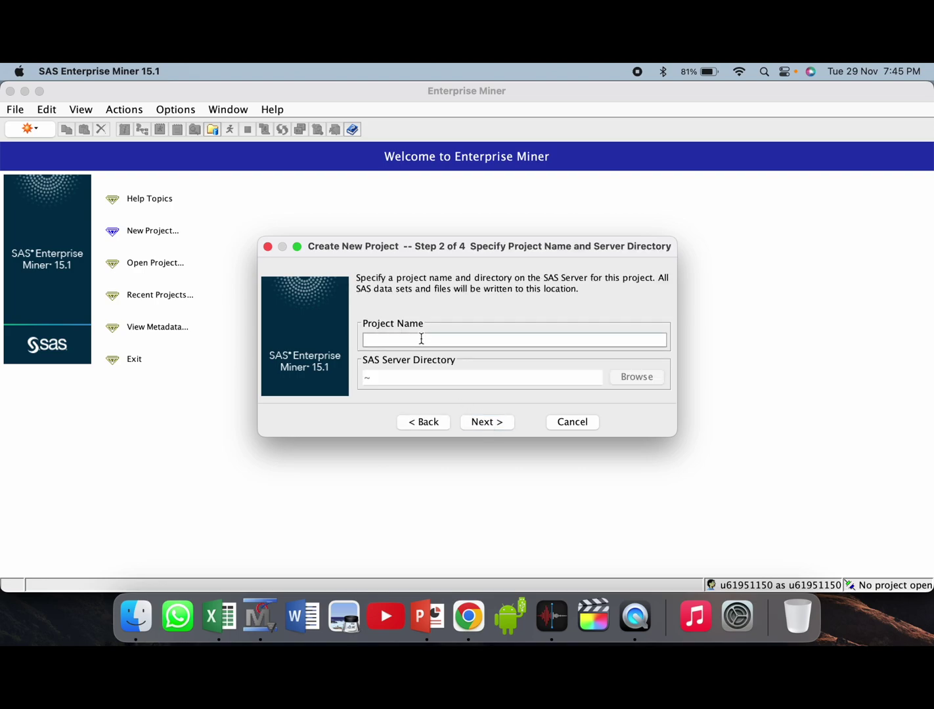
text(Tennis Master Dataset)
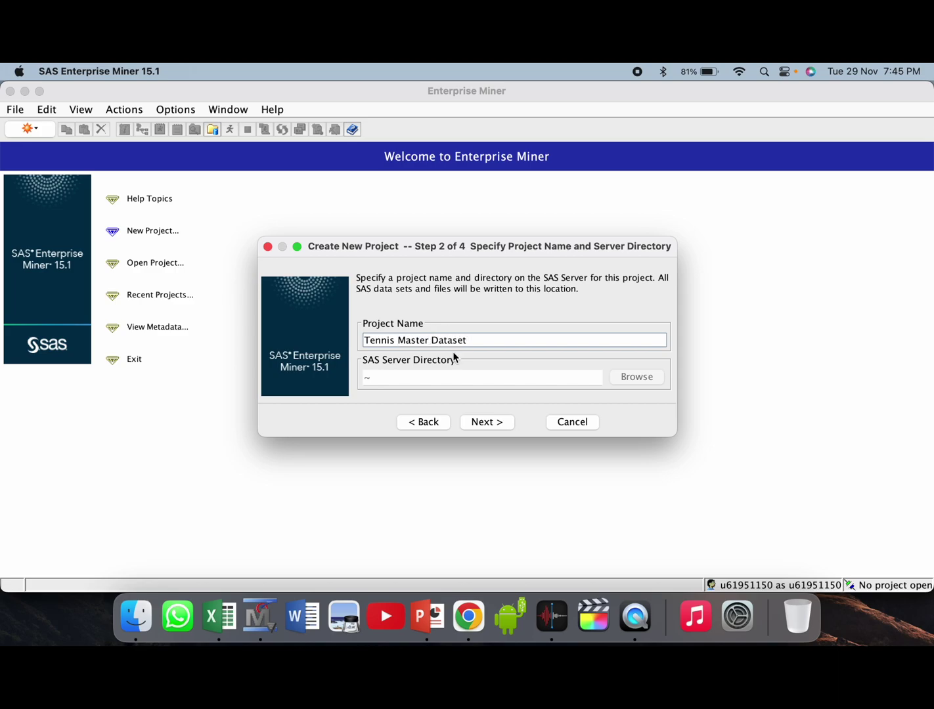
click(488, 421)
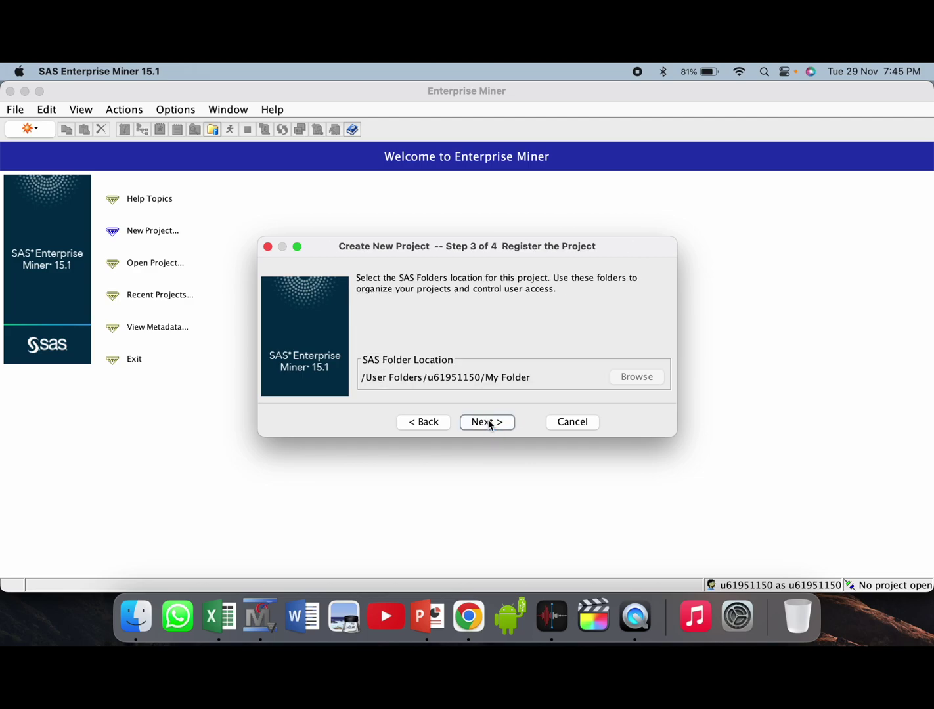
click(488, 422)
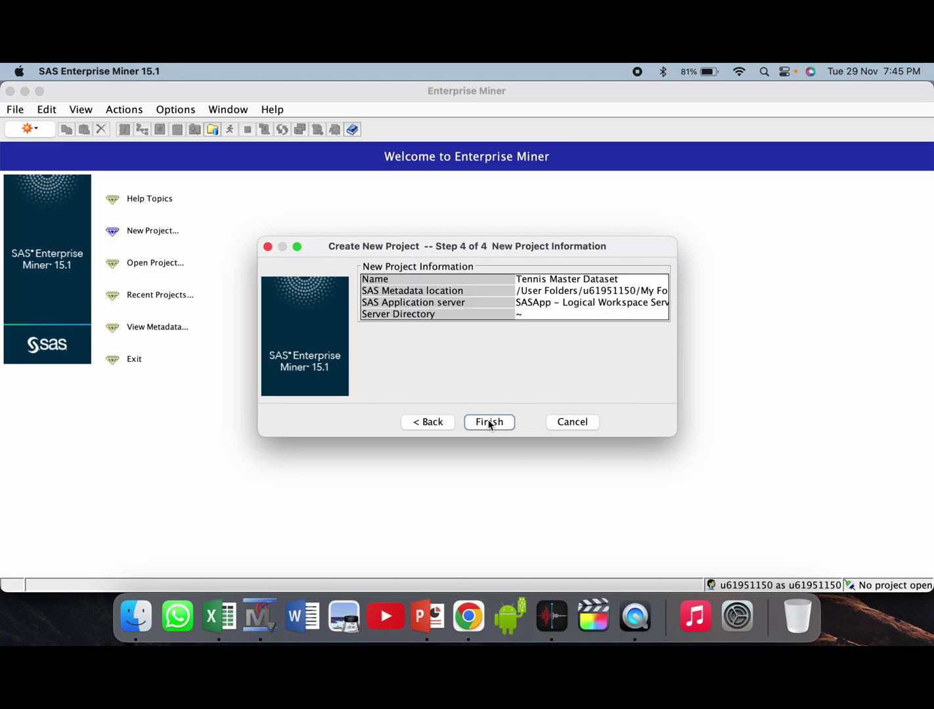
click(489, 423)
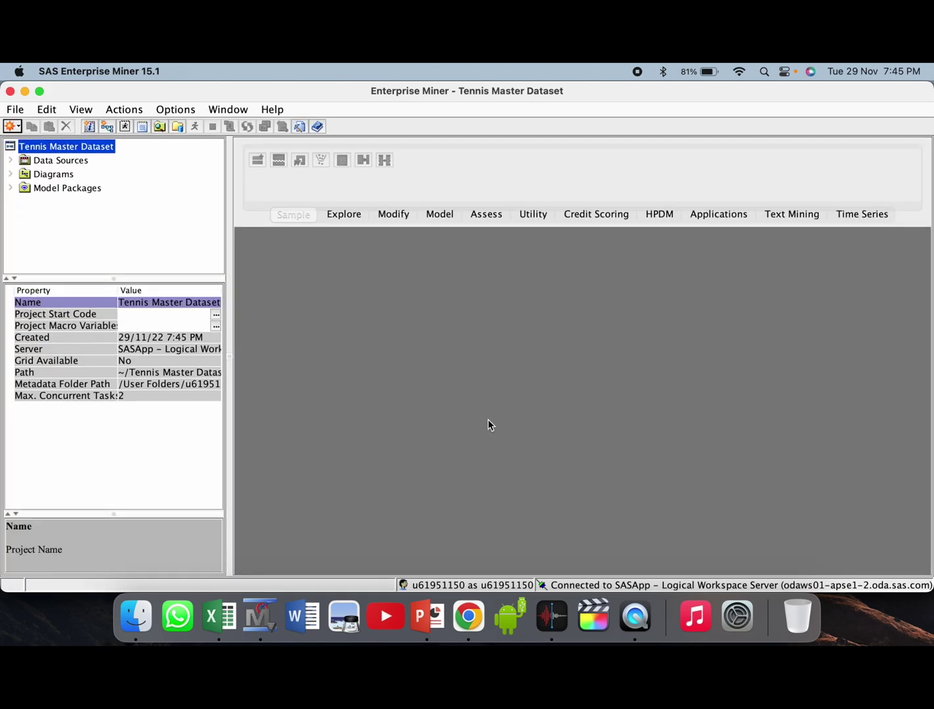
Create a new diagram named "Tennis Dataset" in the project.
click(18, 112)
mouse_move(27, 132)
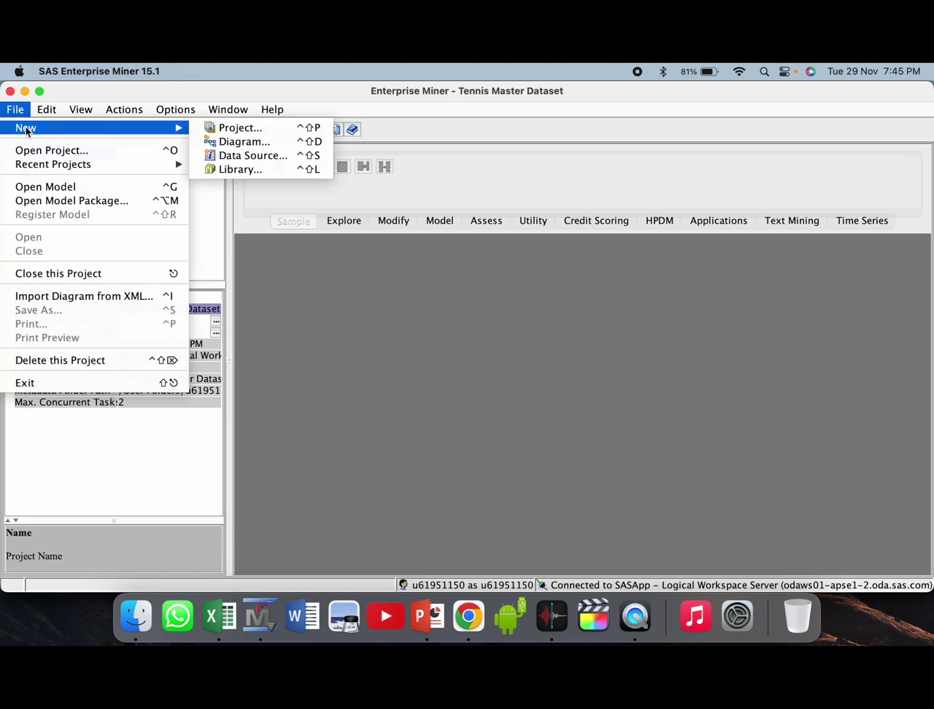
click(234, 140)
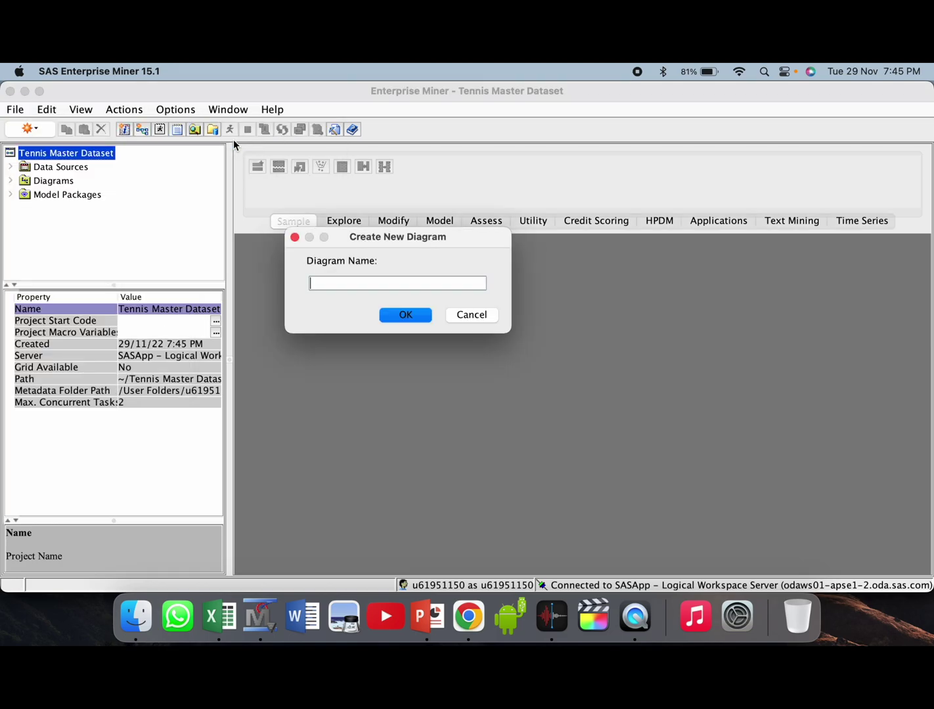
text(Tennis Dataset)
click(416, 317)
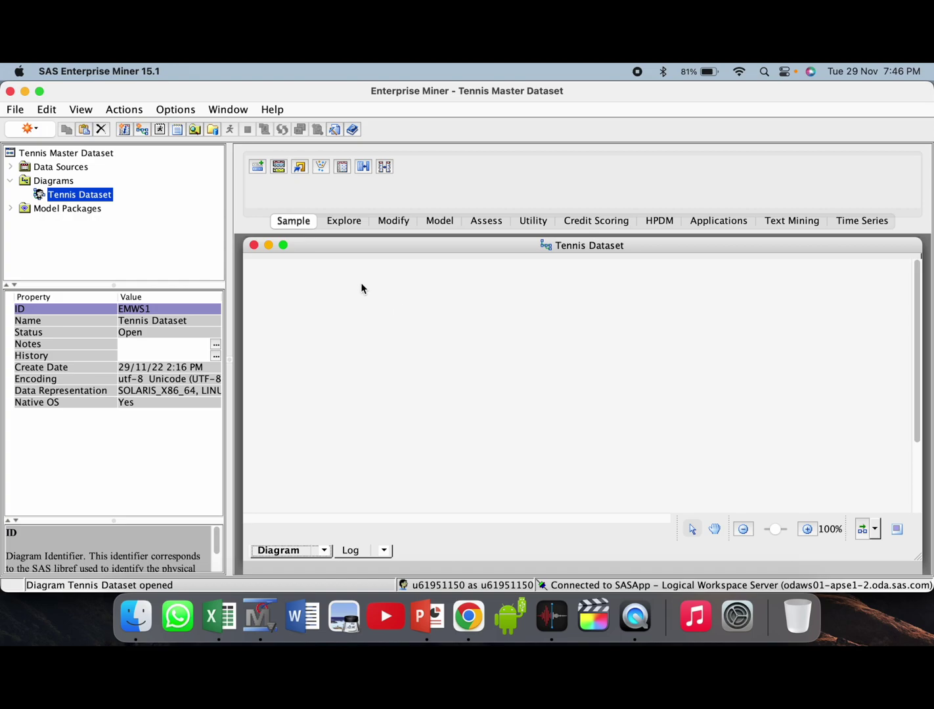
Add a File Import node from the Sample tools to the upper part of the Tennis Dataset diagram.
click(295, 226)
click(300, 169)
drag(299, 169, 281, 294)
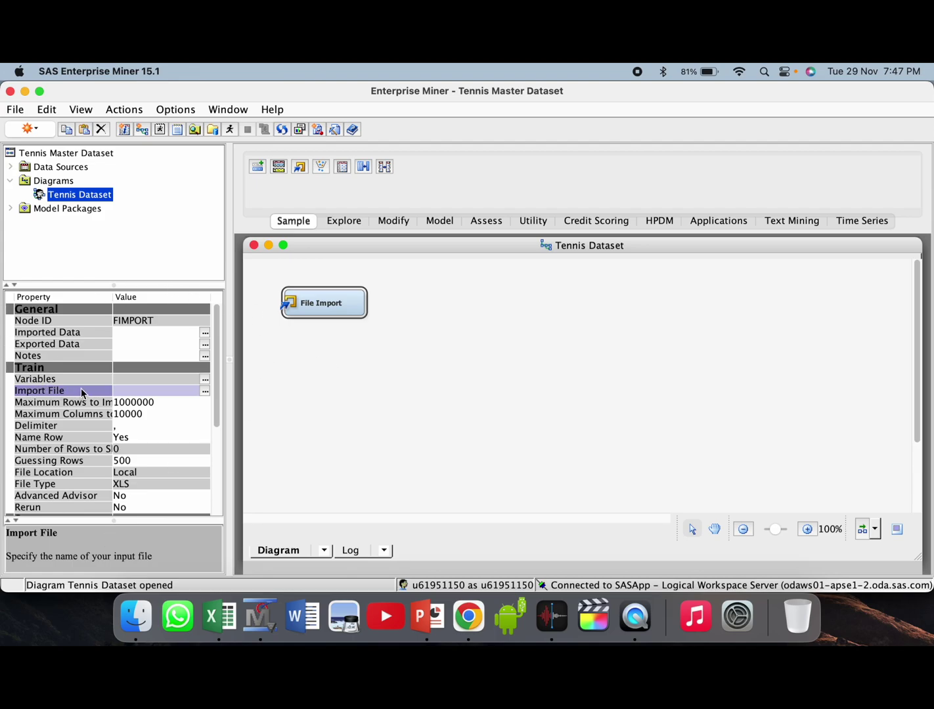
Set the File Import node's import file to Tennis_Dataset.xlsx from My Computer.
click(207, 392)
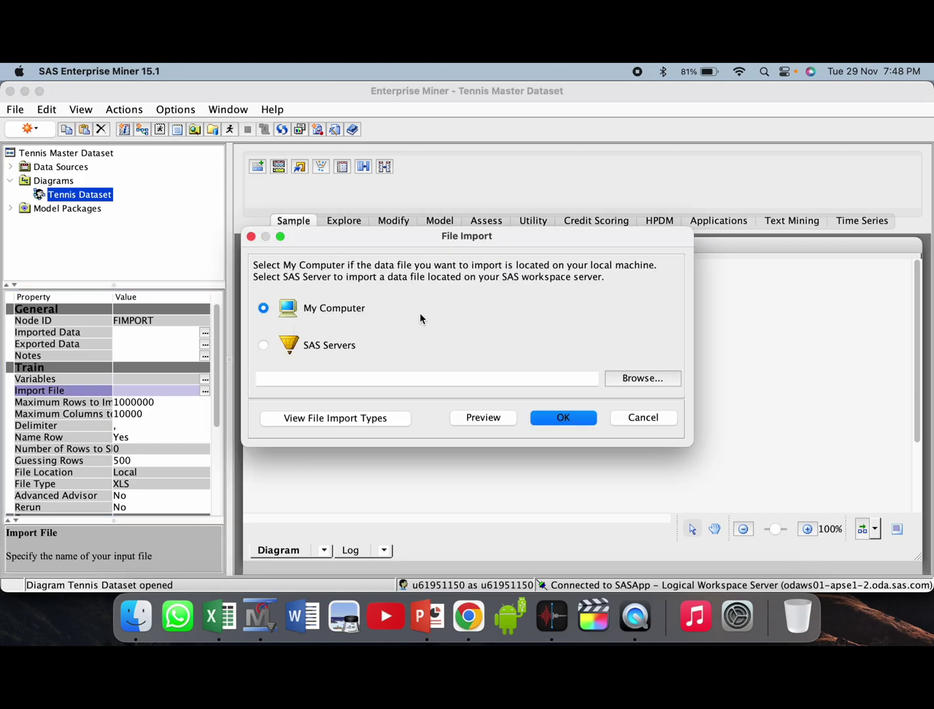
click(641, 378)
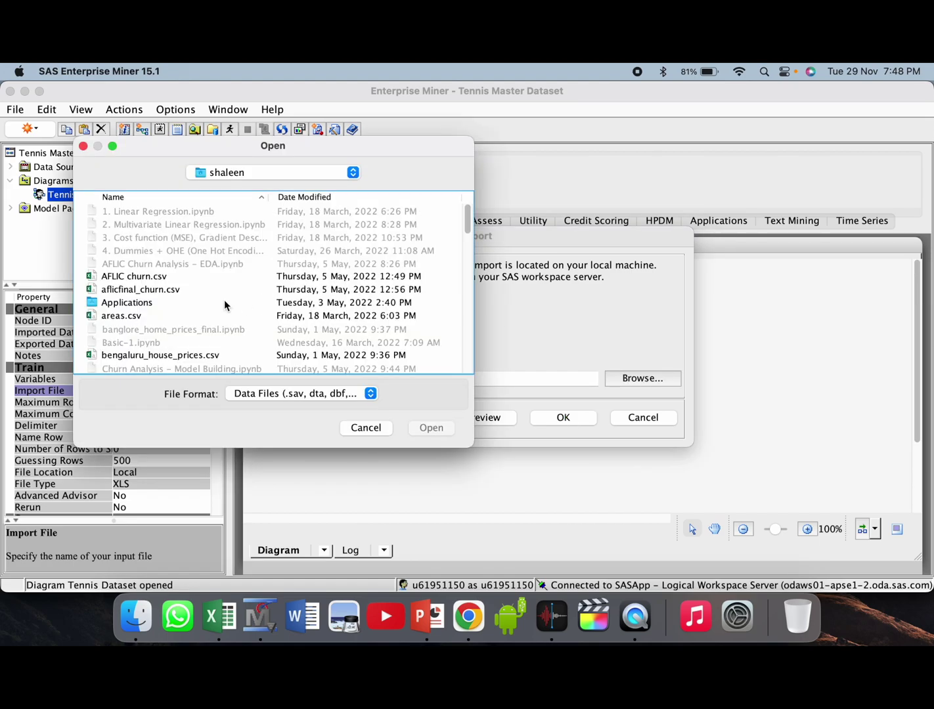
scroll(175, 317, down, 15)
scroll(175, 317, down, 10)
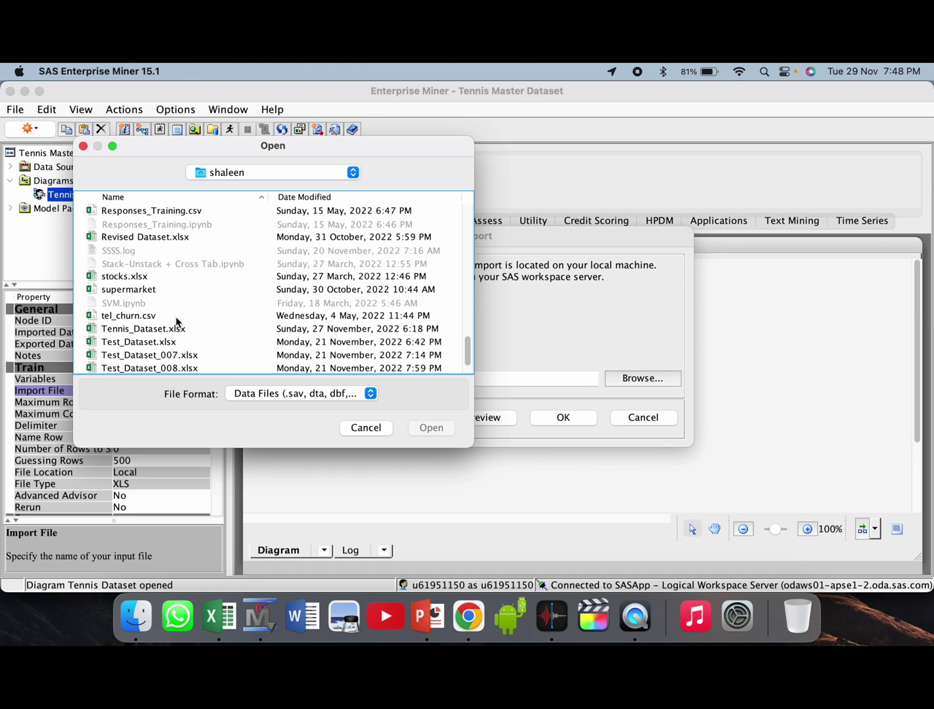
double_click(155, 326)
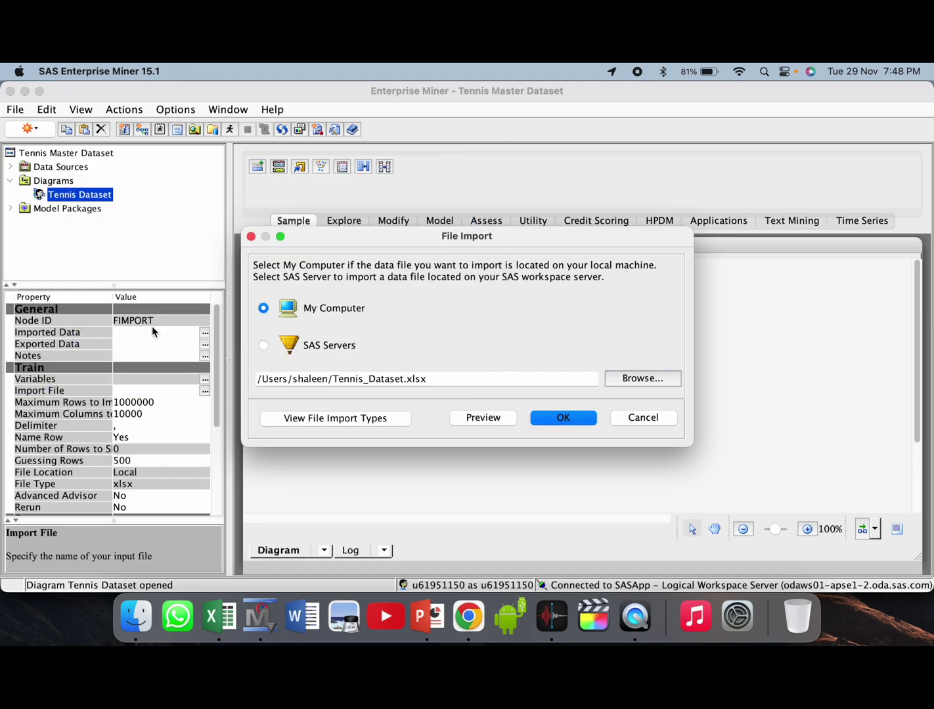
click(563, 418)
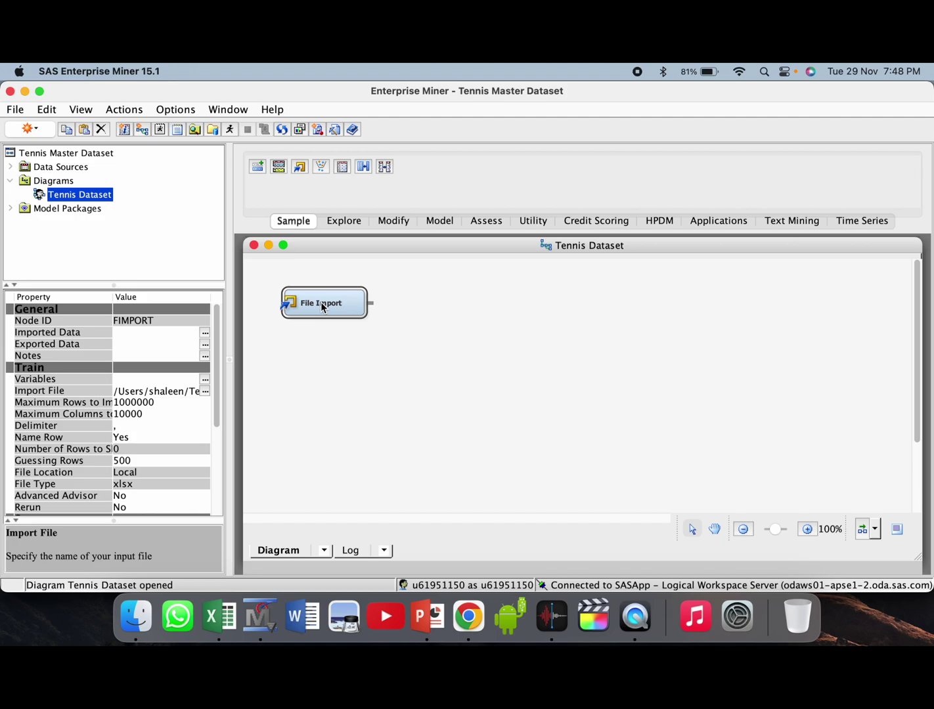
Open the File Import node's variables for editing and set the level of Gender to Nominal.
right_click(321, 307)
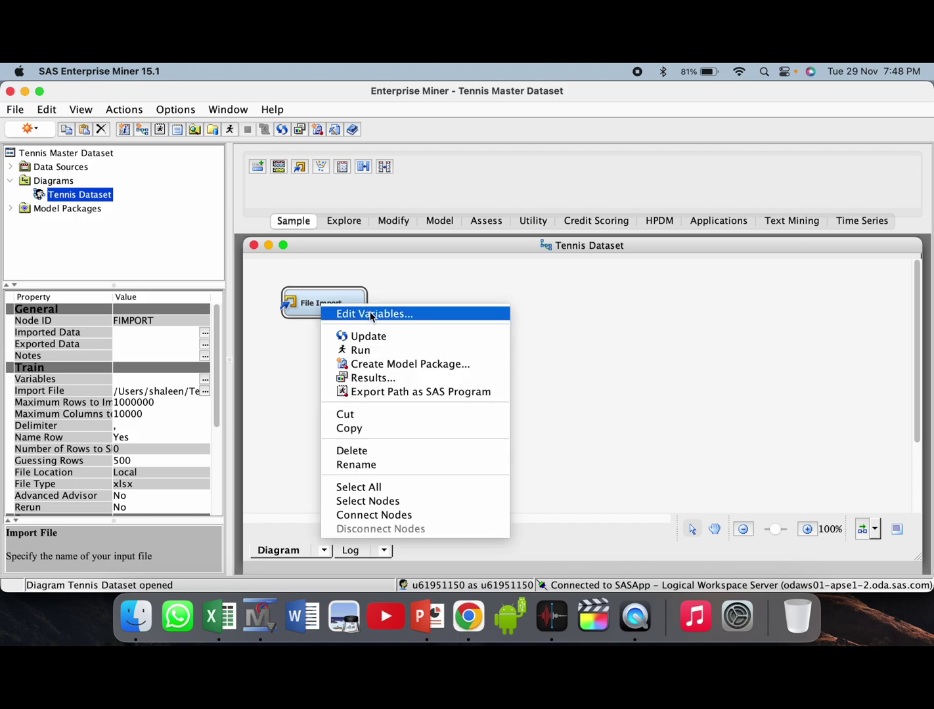
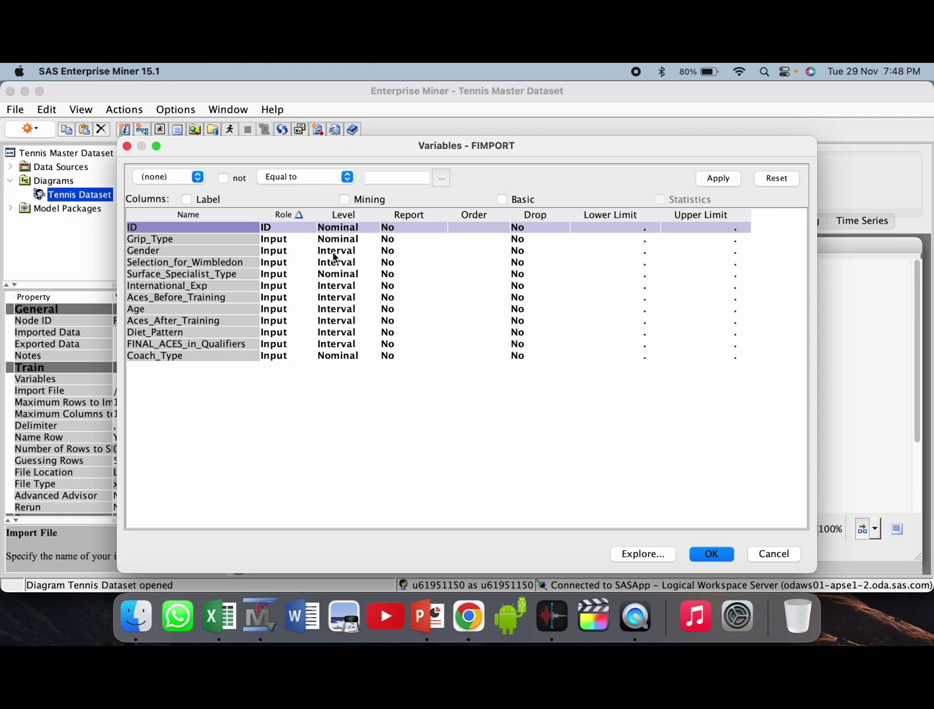
click(339, 255)
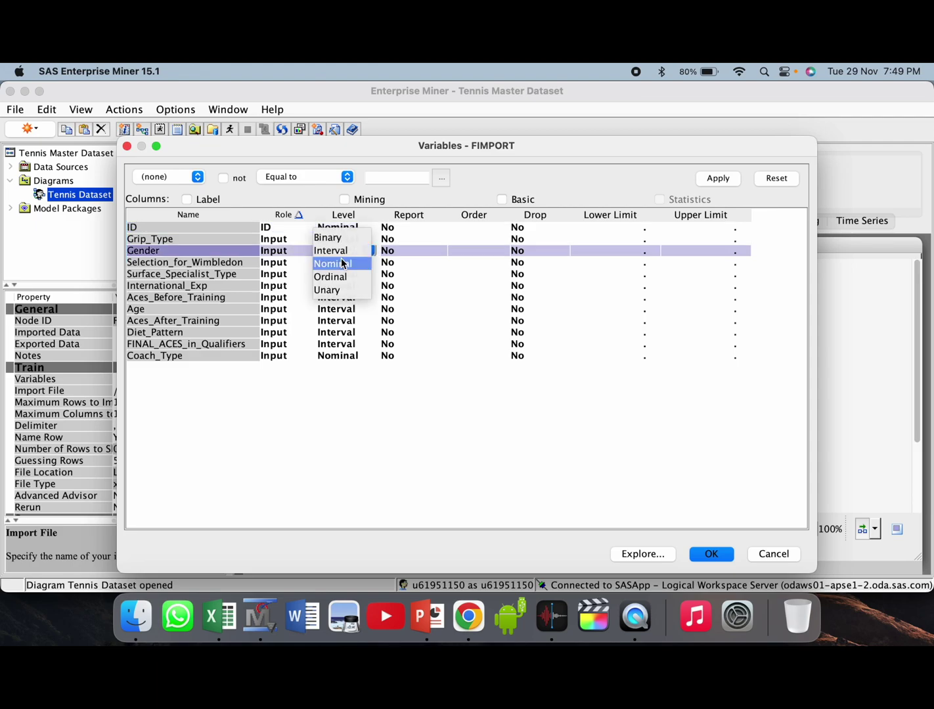
click(343, 270)
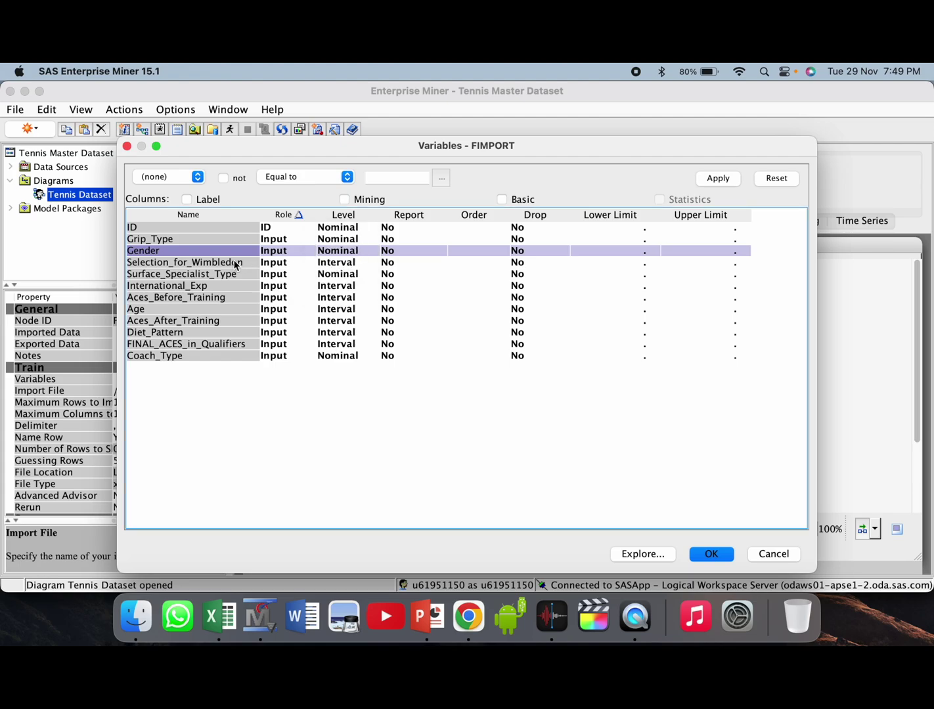
Set Selection_for_Wimbledon to the Nominal level and give it the Target role.
click(345, 264)
click(344, 276)
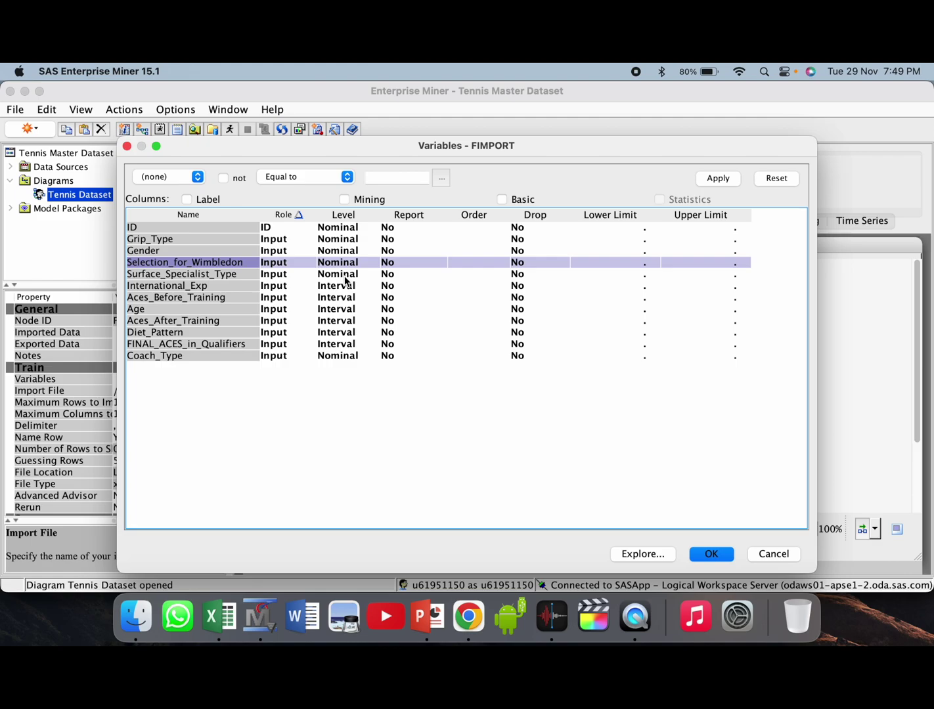
click(293, 262)
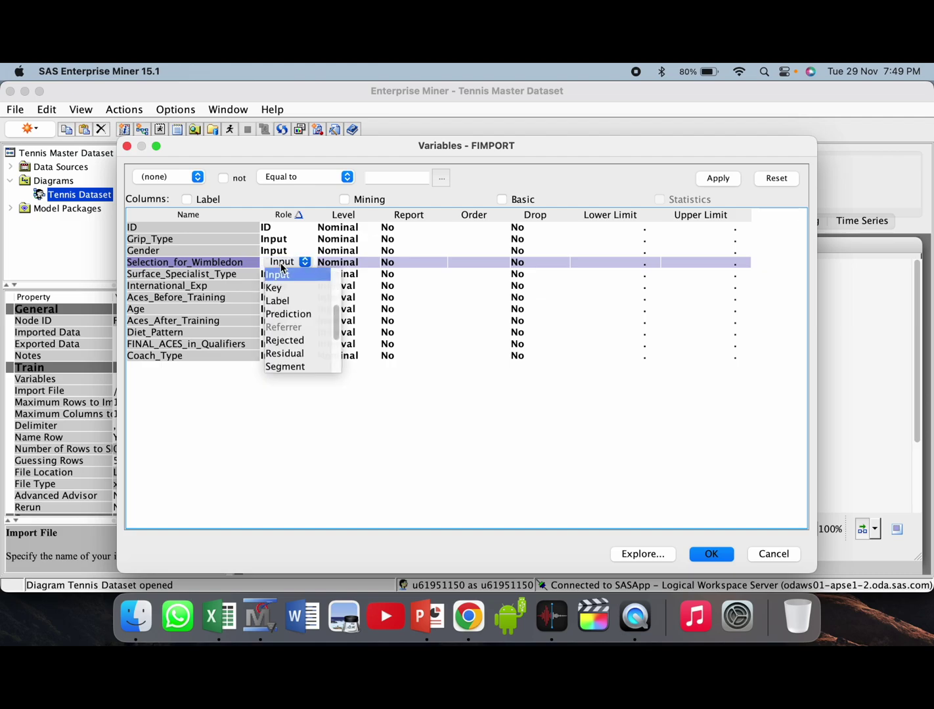
scroll(323, 334, down, 1)
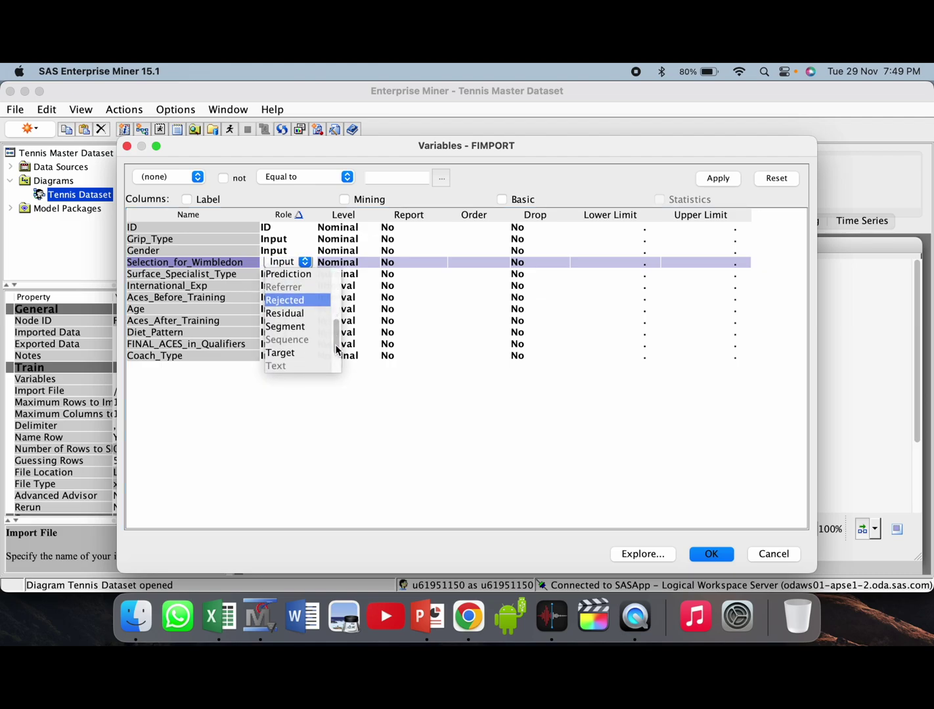
click(320, 354)
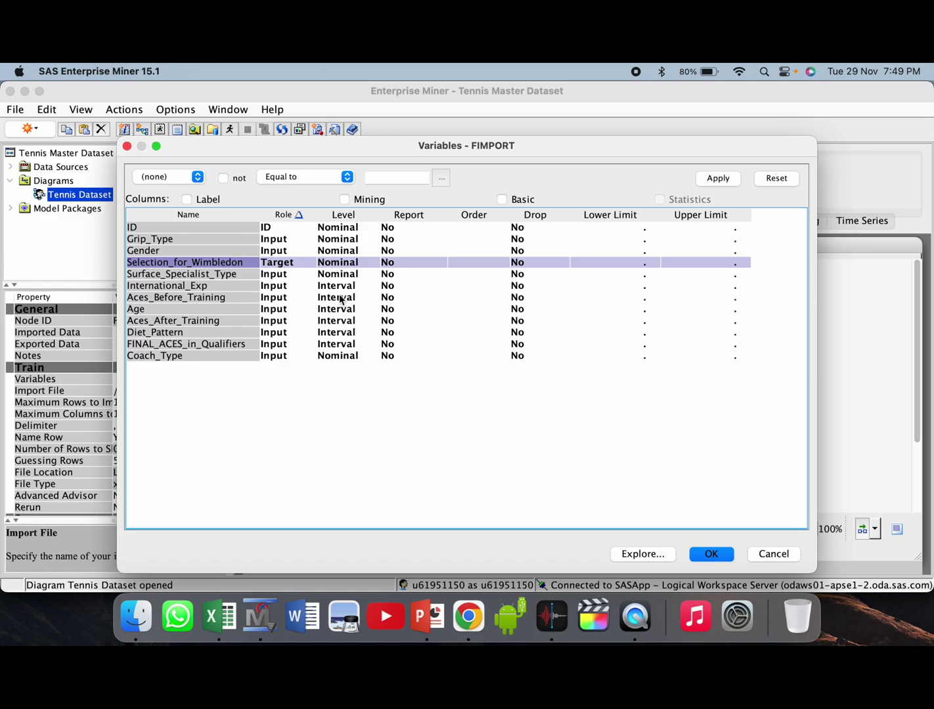
Set the level of Diet_Pattern to Nominal and accept the variable settings.
click(339, 335)
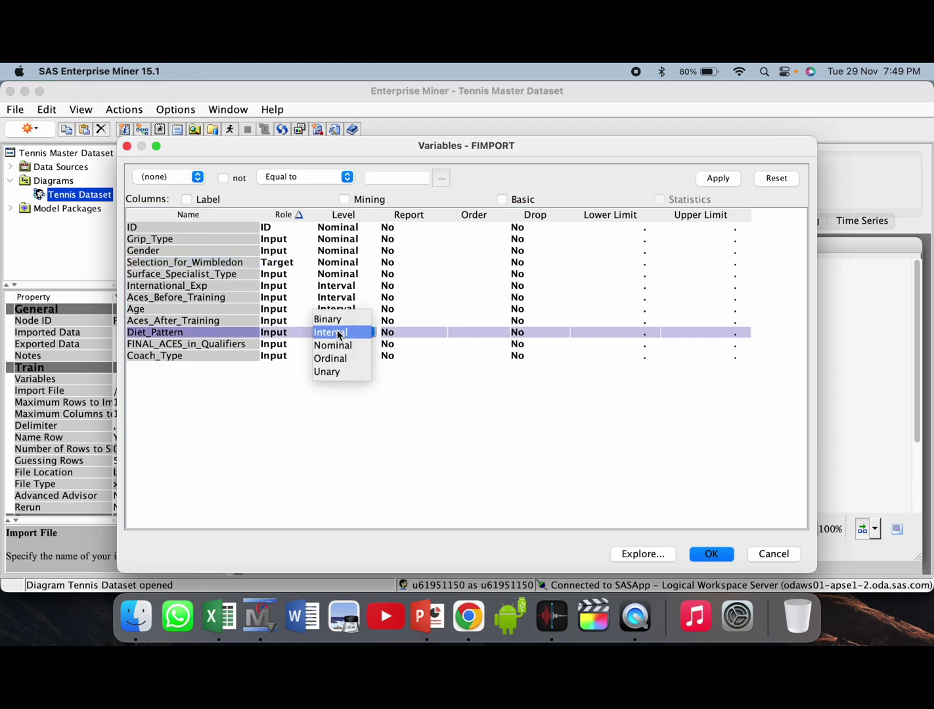
click(339, 346)
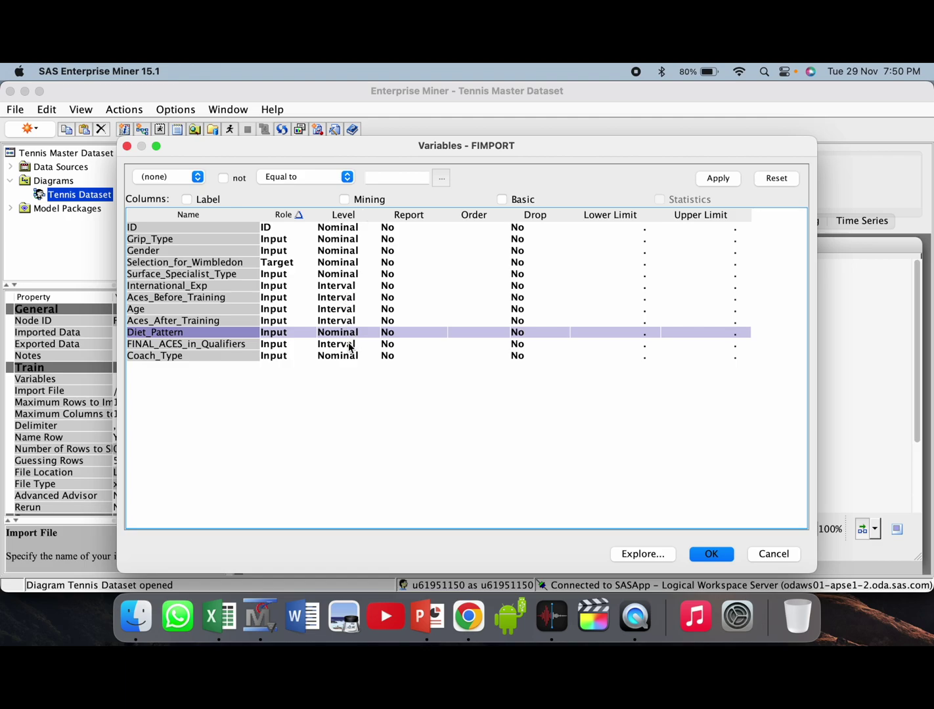
click(711, 554)
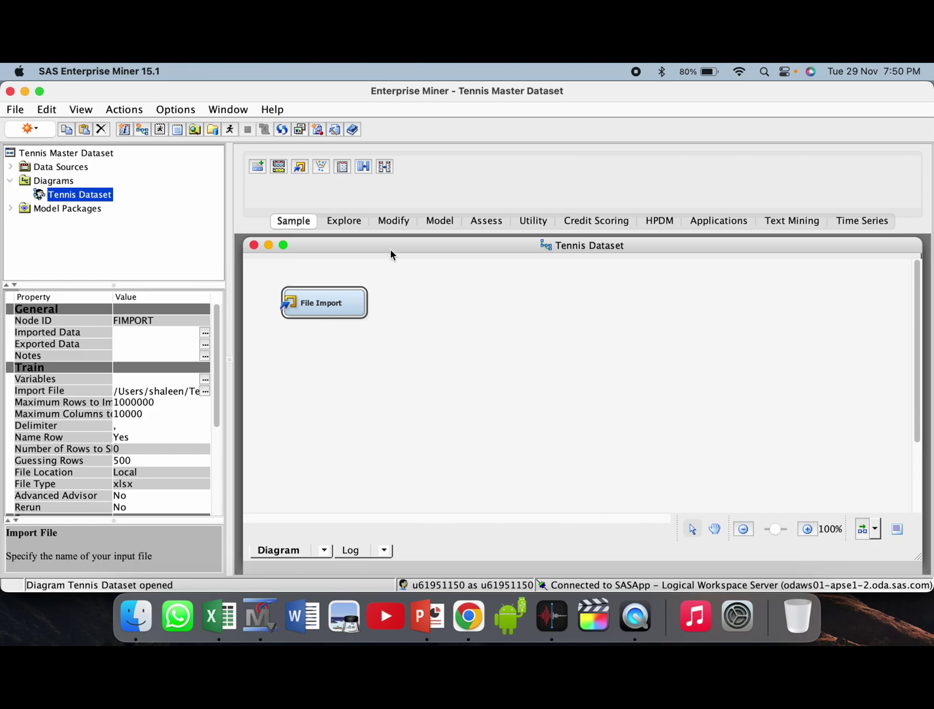
Add a StatExplore node from the Explore tools below the File Import node in the diagram.
click(344, 223)
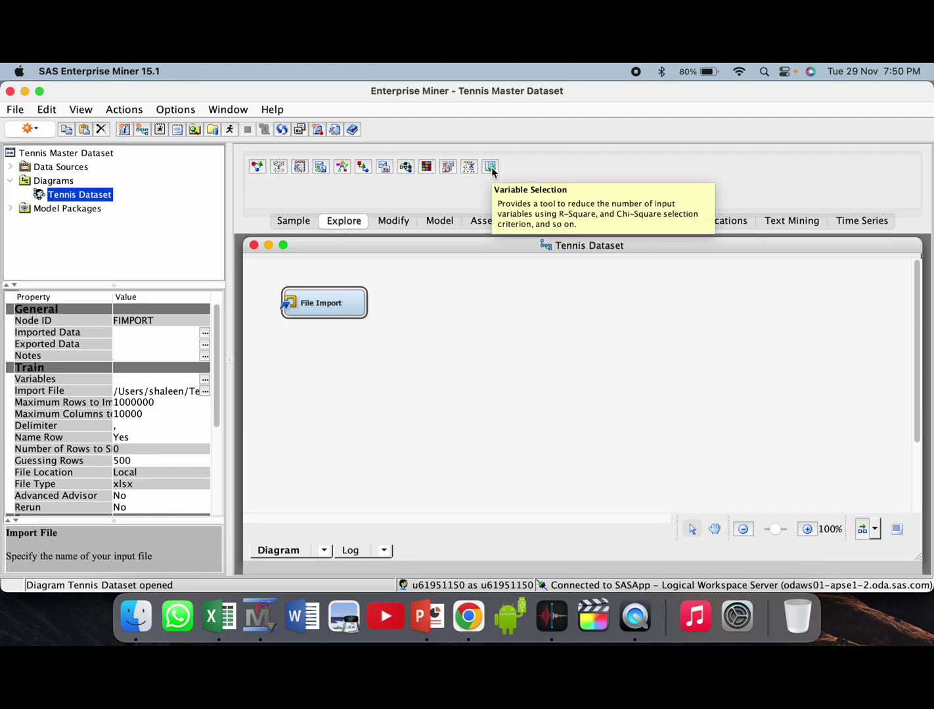
click(448, 169)
drag(449, 172, 456, 258)
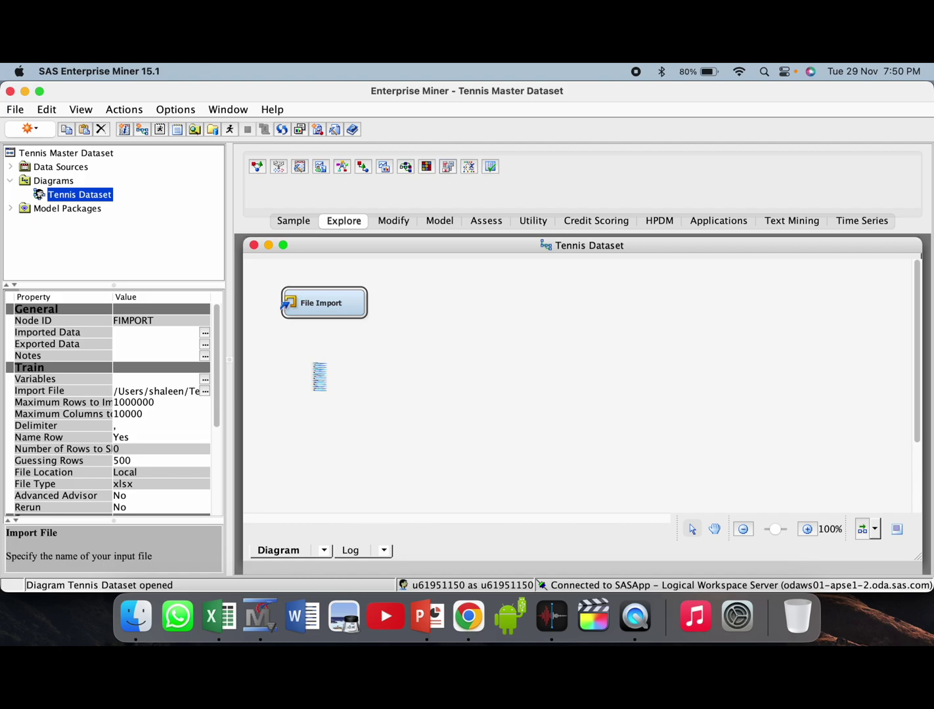
drag(320, 376, 320, 377)
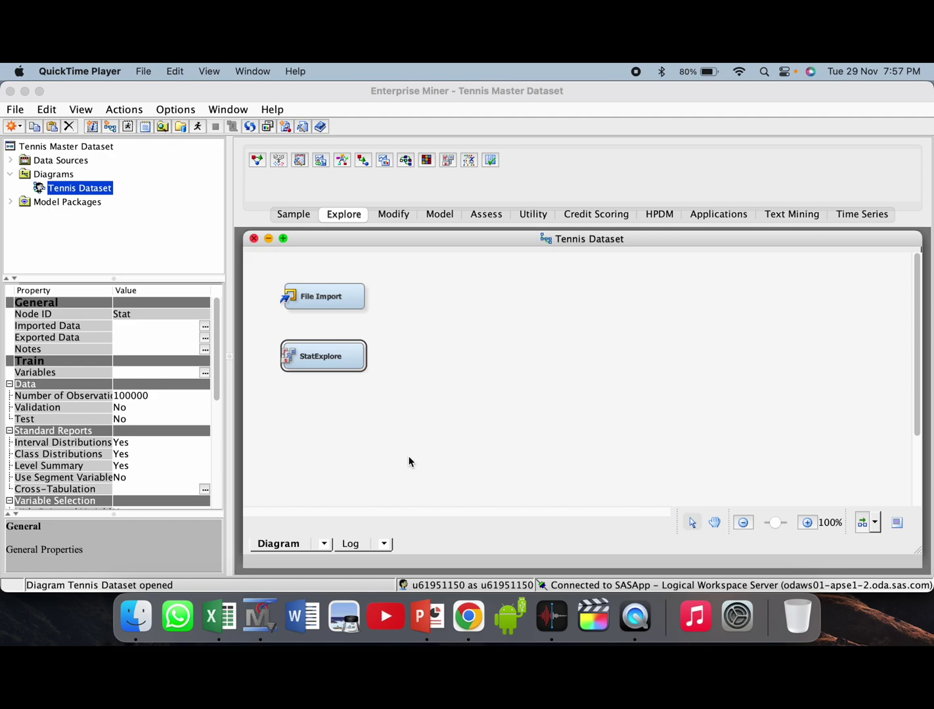
Check the modelling assumptions in the Tennis_Dataset Excel workbook and set Interval Variables to Yes in the StatExplore node's Chi-Square Statistics.
click(222, 619)
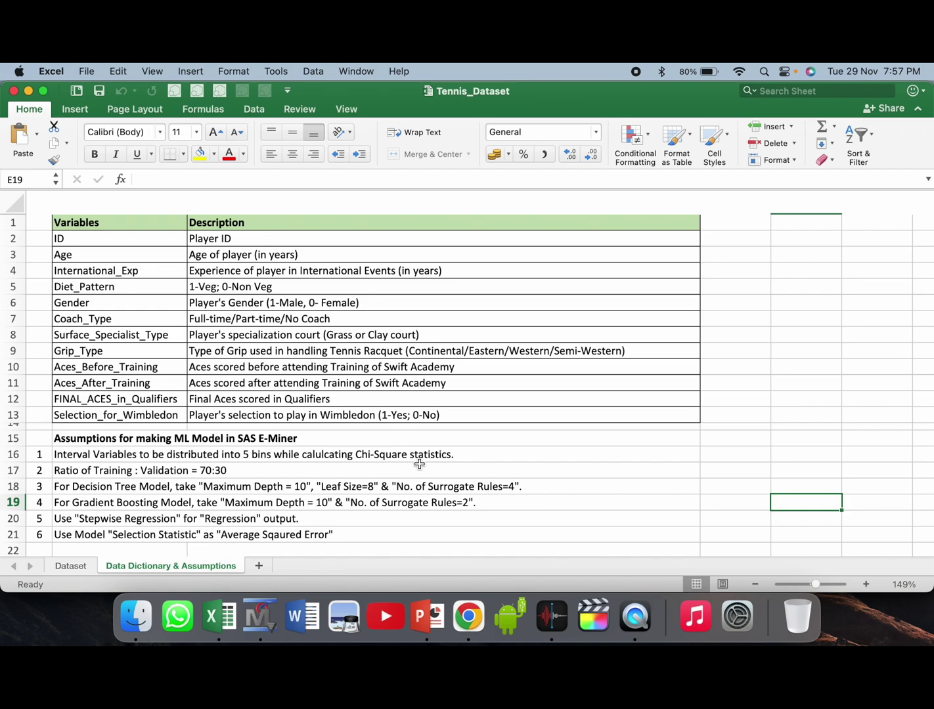
click(256, 619)
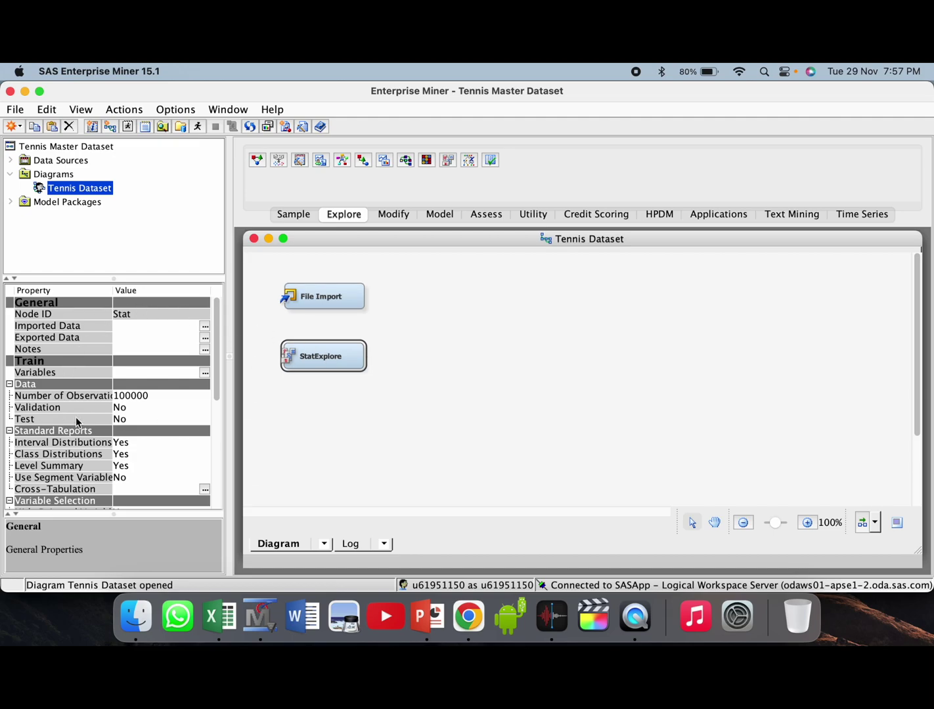
scroll(106, 441, down, 3)
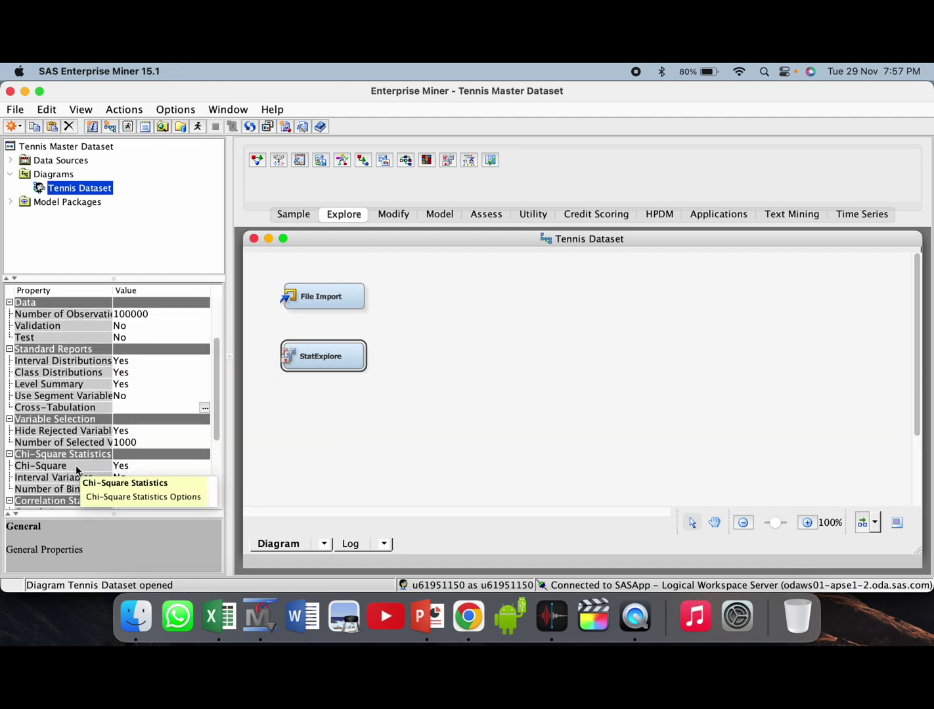
scroll(74, 471, down, 2)
scroll(74, 471, down, 2)
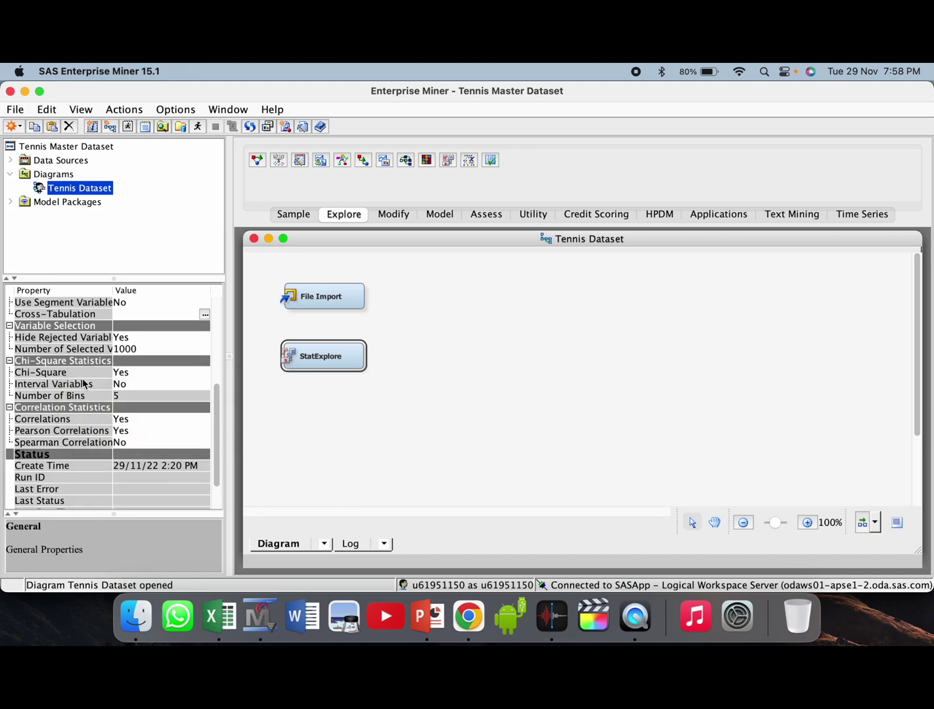
click(135, 387)
click(136, 386)
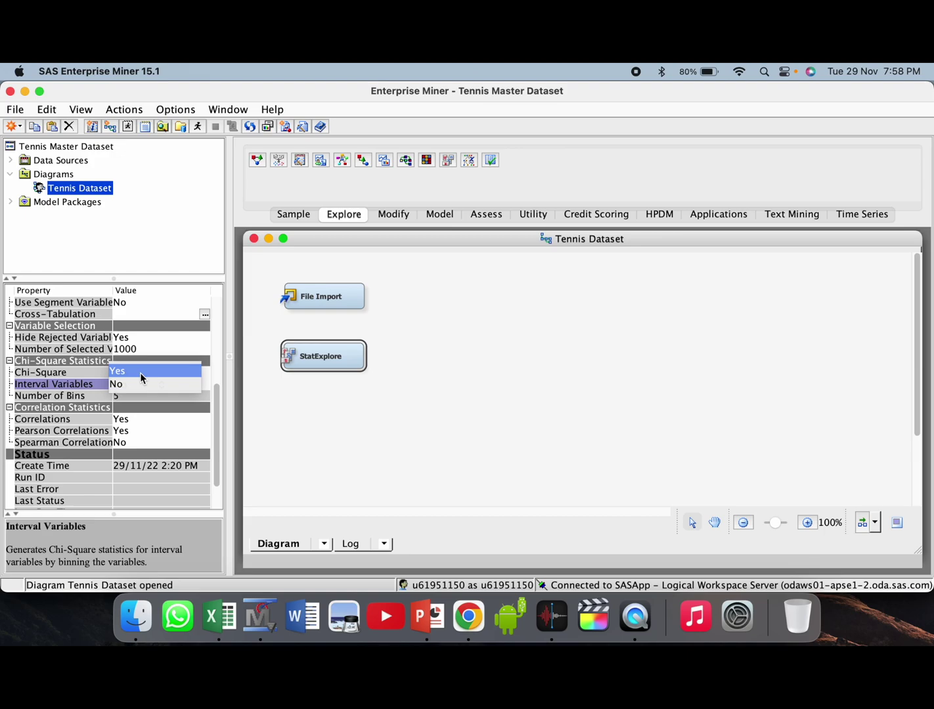
click(140, 373)
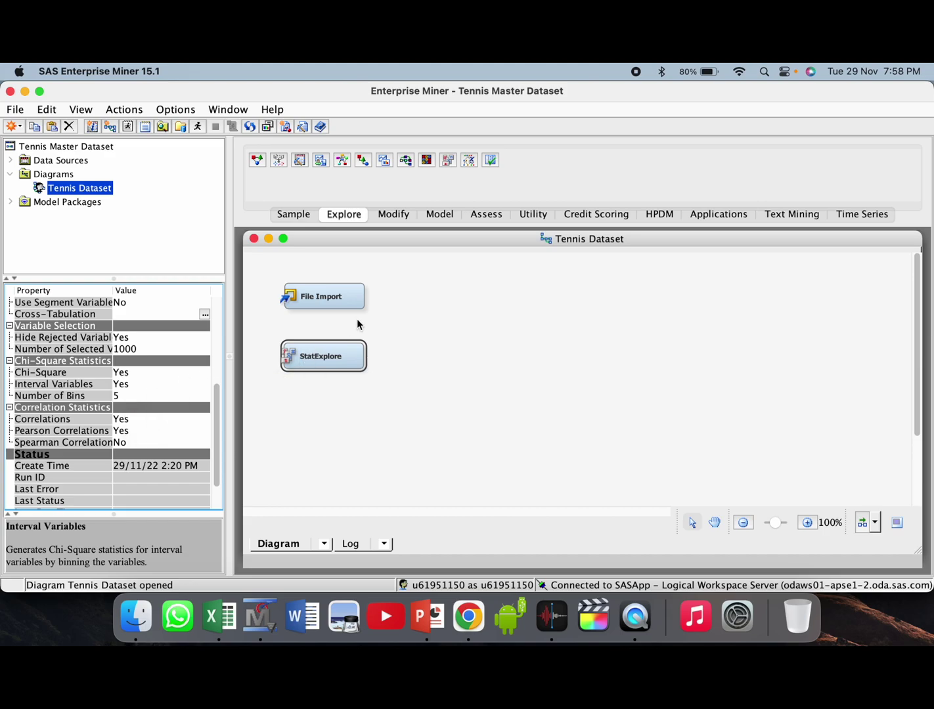
Connect the File Import node to the StatExplore node and run the StatExplore path.
mouse_move(354, 300)
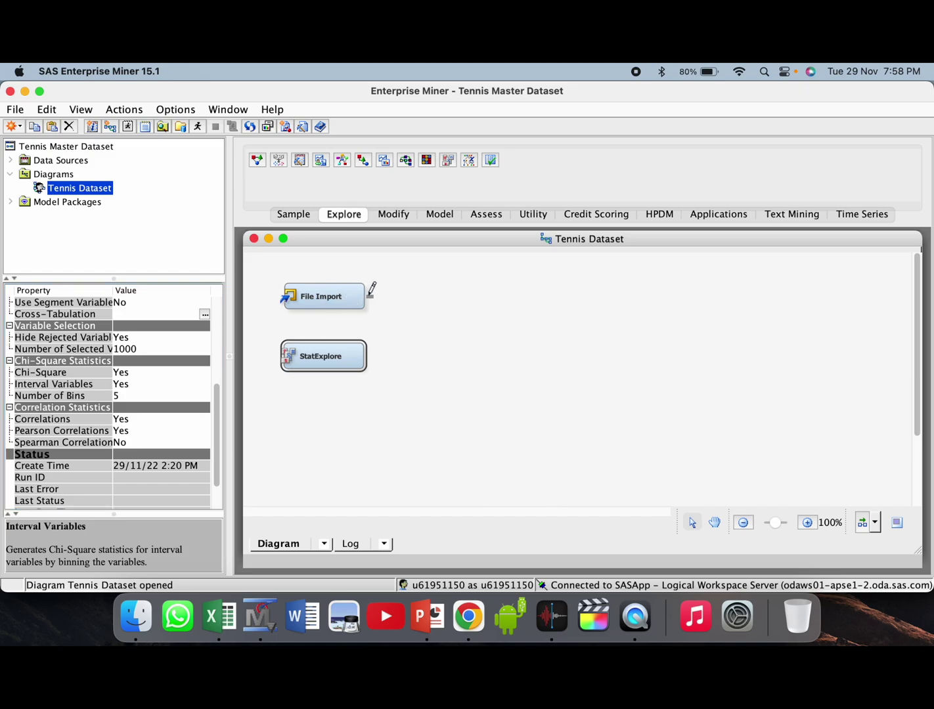
drag(368, 297, 339, 363)
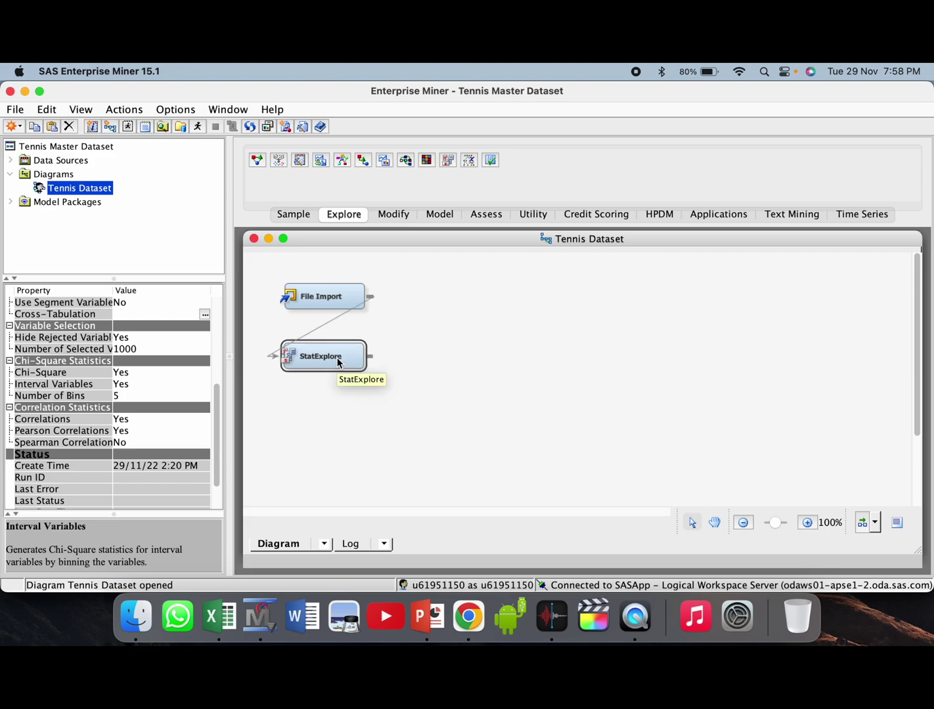
right_click(339, 362)
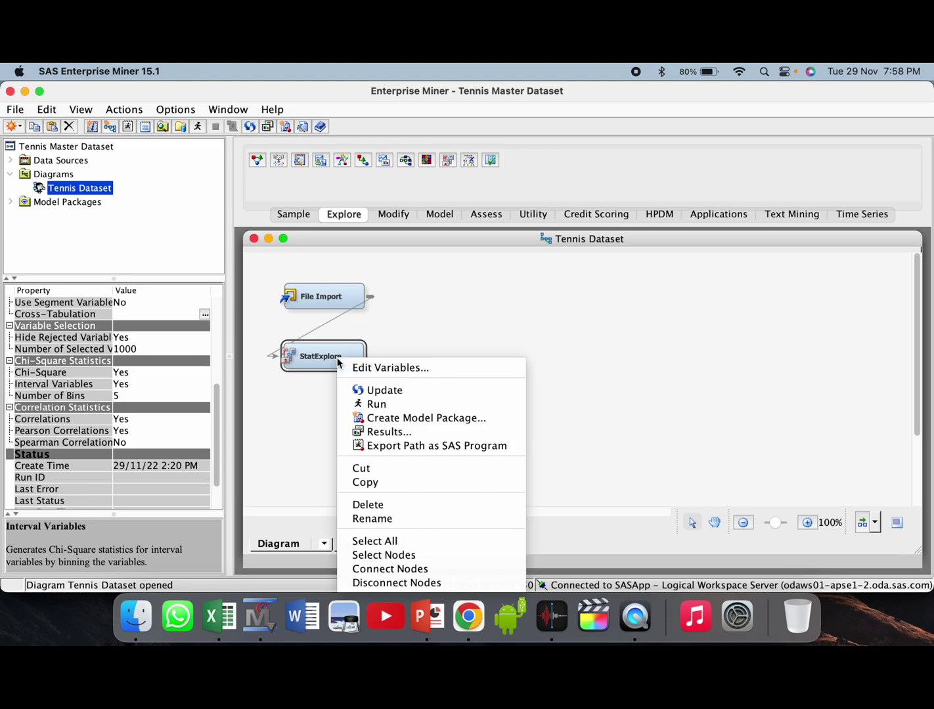
click(378, 405)
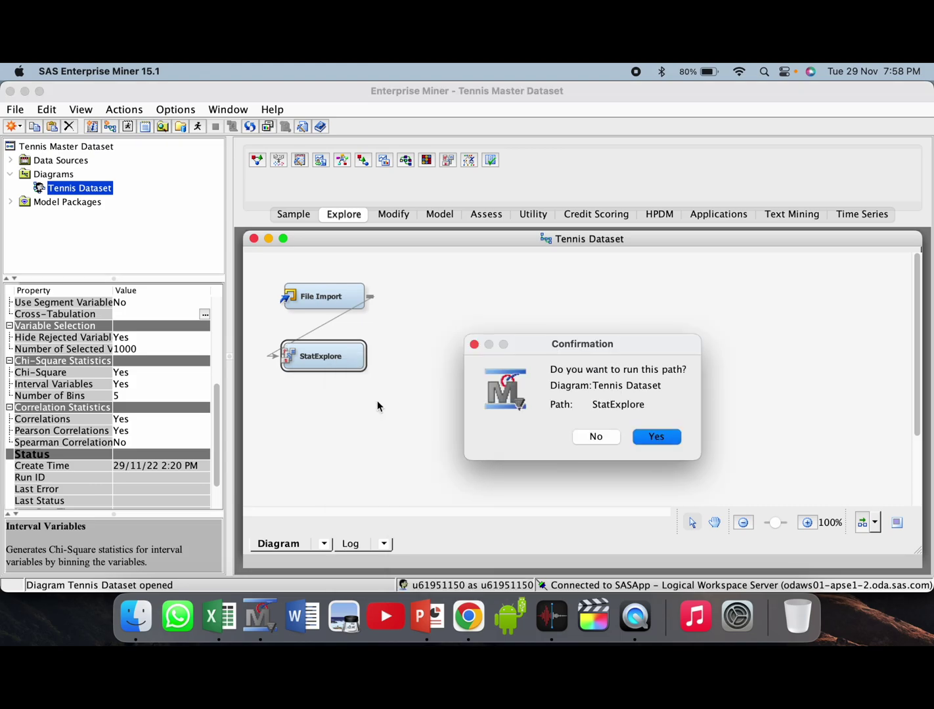
click(657, 437)
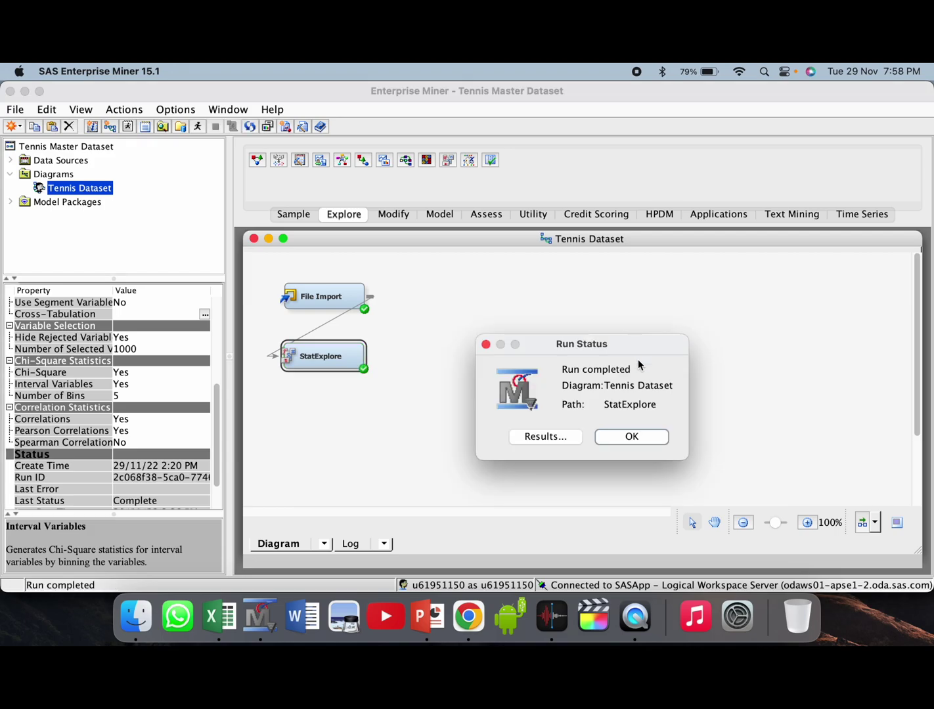
Open the StatExplore results and examine the leading variable in the Chi-Square Plot and Variable Worth charts.
click(548, 438)
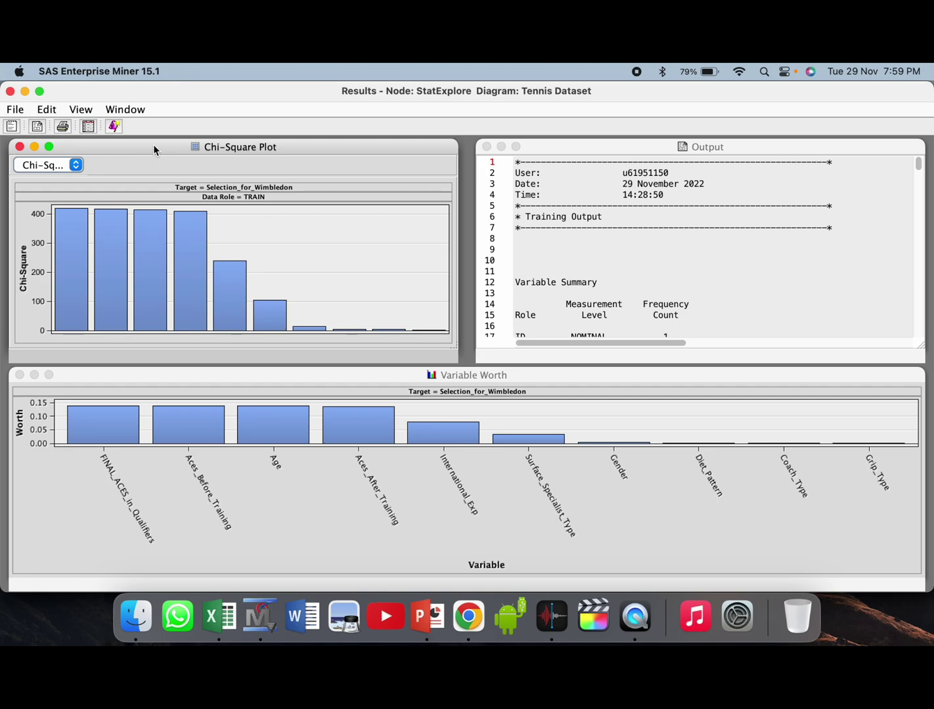
click(73, 280)
mouse_move(71, 282)
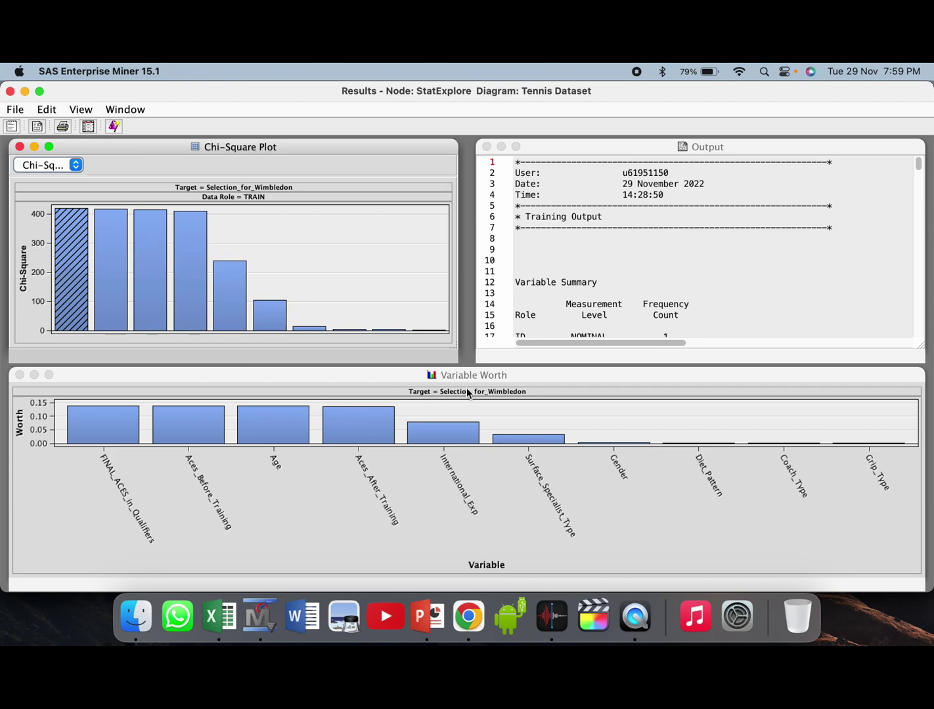
click(551, 380)
click(119, 437)
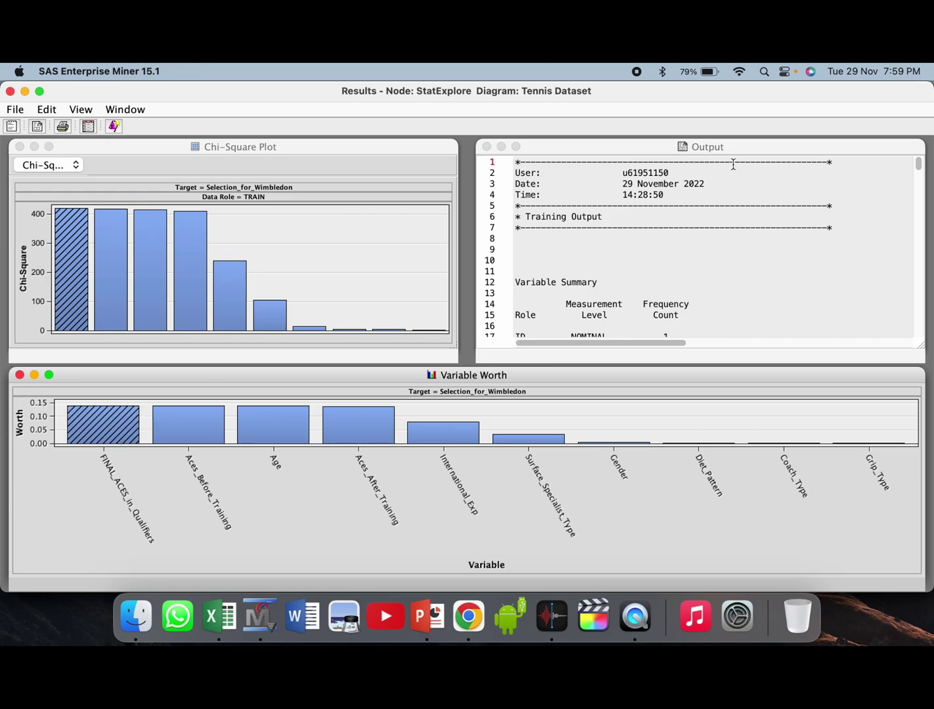
Maximize the StatExplore Output report and examine the Variable Summary, including the interval input row.
click(759, 149)
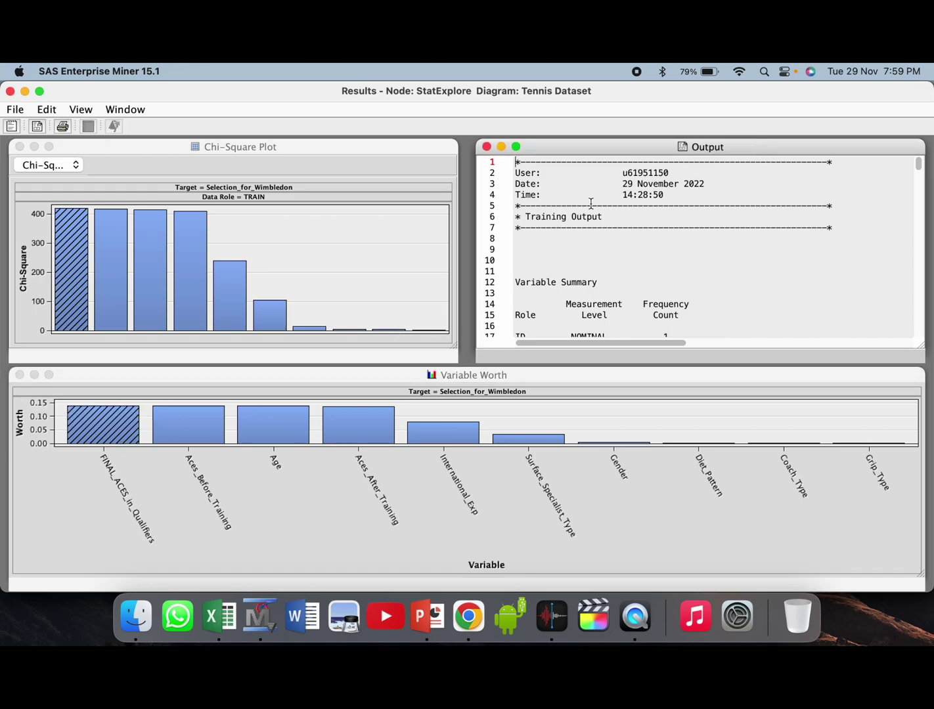
click(517, 147)
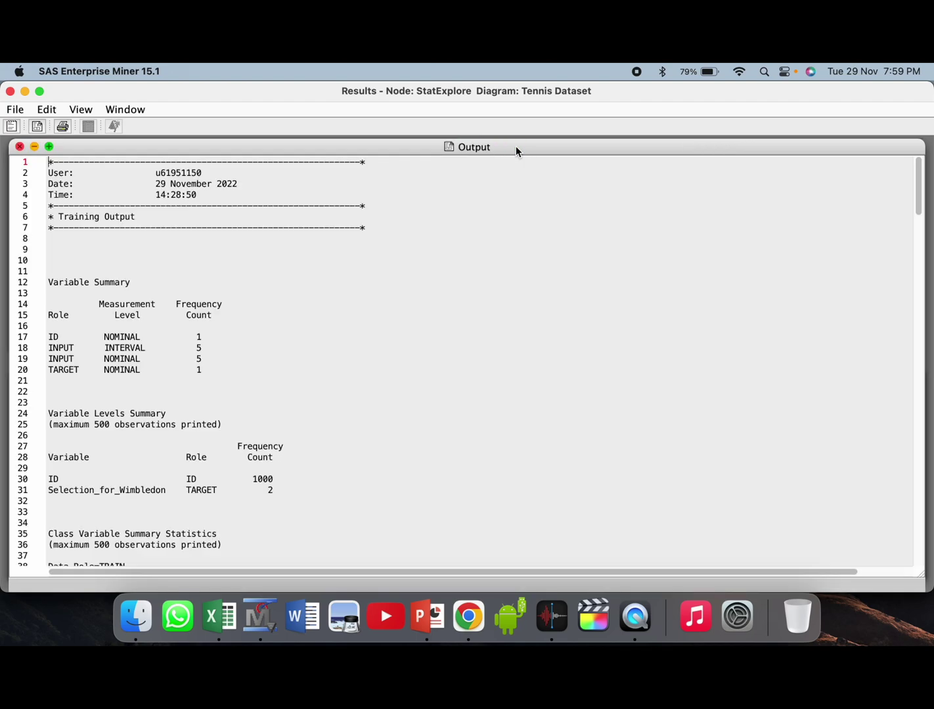
drag(48, 282, 131, 284)
drag(53, 348, 205, 350)
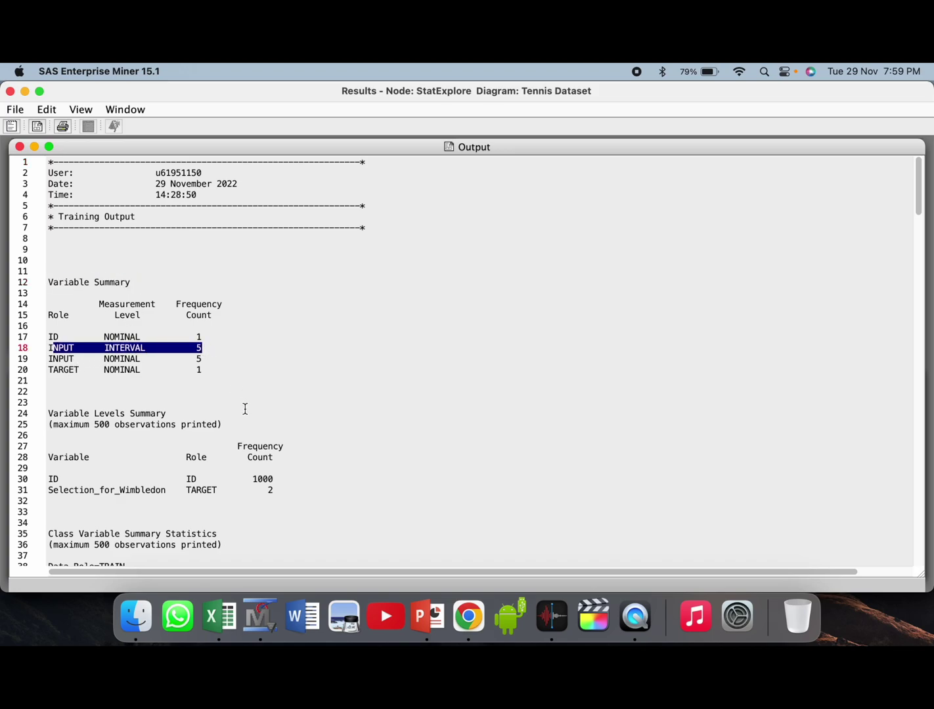
Examine the Class Variable Summary Statistics in the Output report, including the Coach_Type and Gender rows.
scroll(244, 409, down, 1)
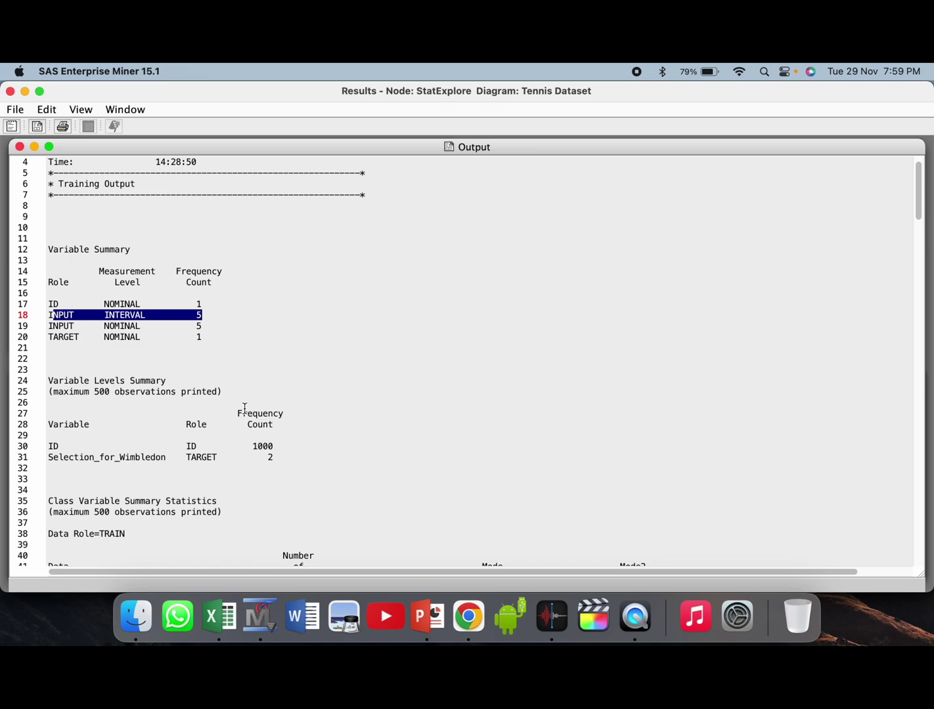
scroll(245, 408, down, 6)
mouse_move(48, 304)
mouse_down()
mouse_move(223, 316)
mouse_move(38, 301)
mouse_up()
click(224, 320)
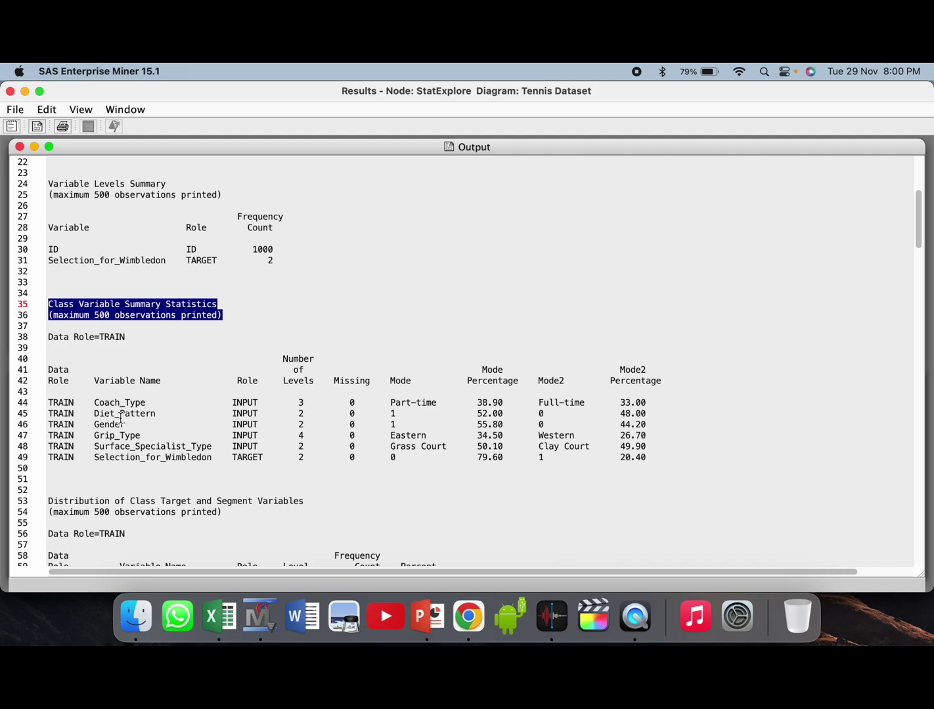
scroll(152, 436, down, 3)
double_click(121, 337)
click(121, 337)
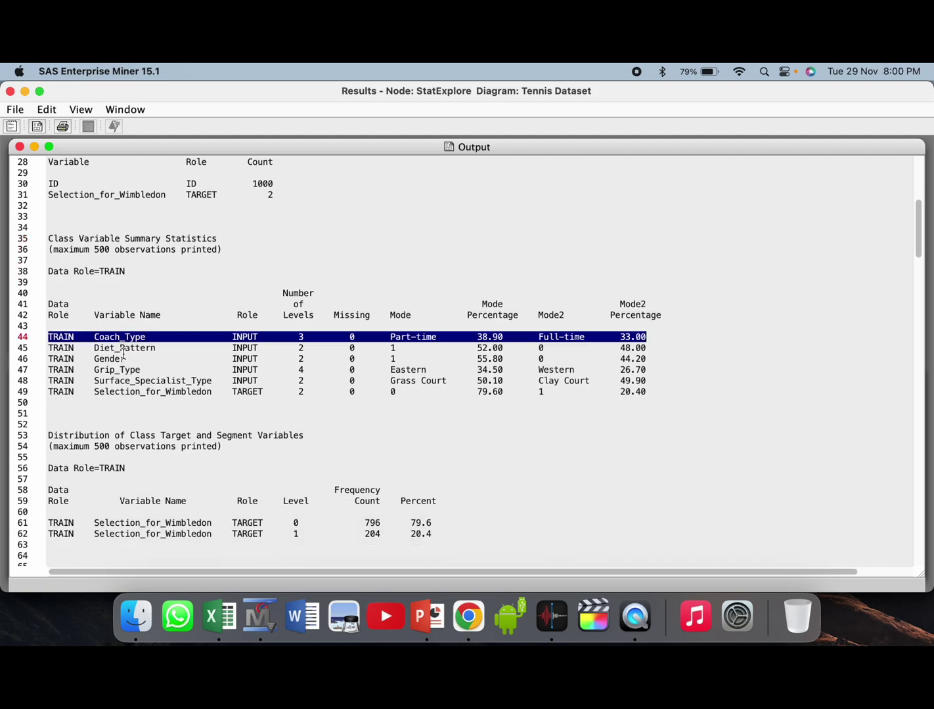
triple_click(125, 359)
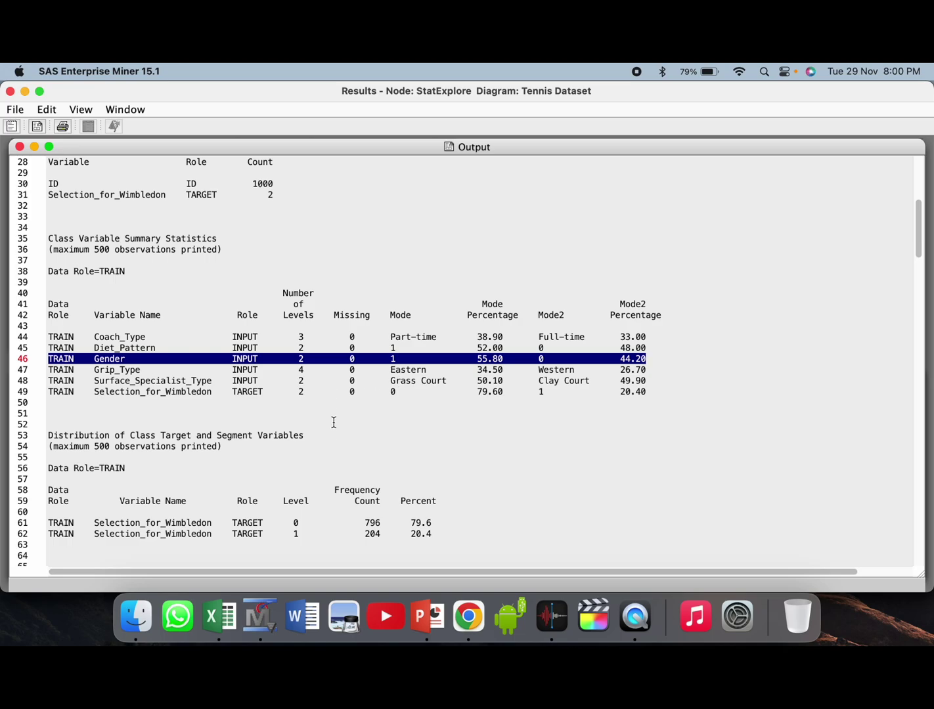
Examine the Interval Variable Summary Statistics in the Output report, including the Age row and International_Exp's mean, standard deviation and maximum.
scroll(334, 415, down, 10)
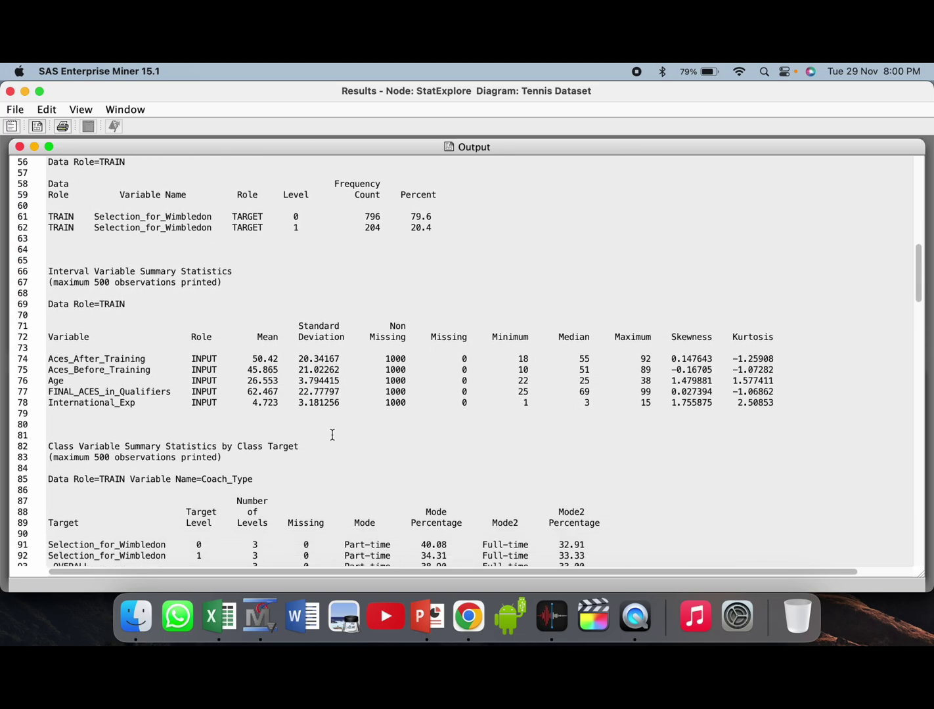
scroll(333, 435, down, 1)
triple_click(121, 260)
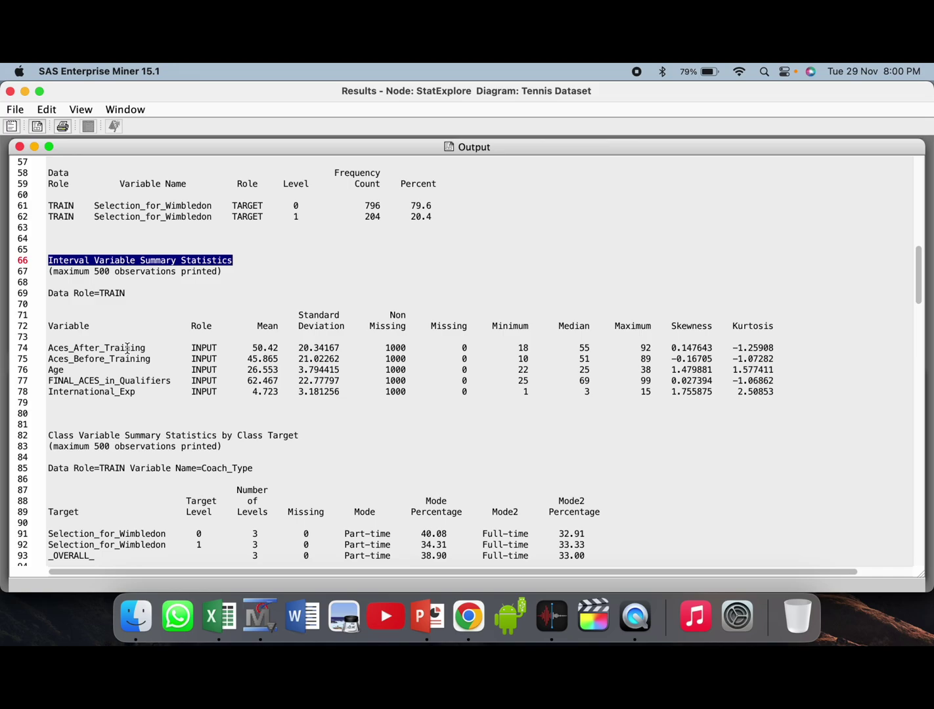
triple_click(112, 369)
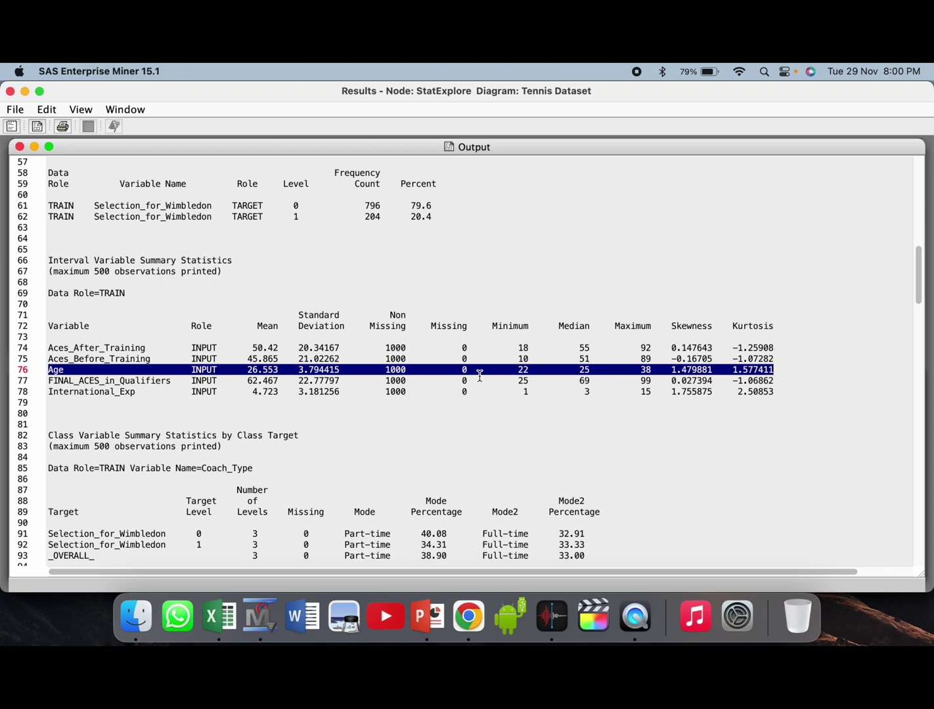
triple_click(147, 393)
click(147, 394)
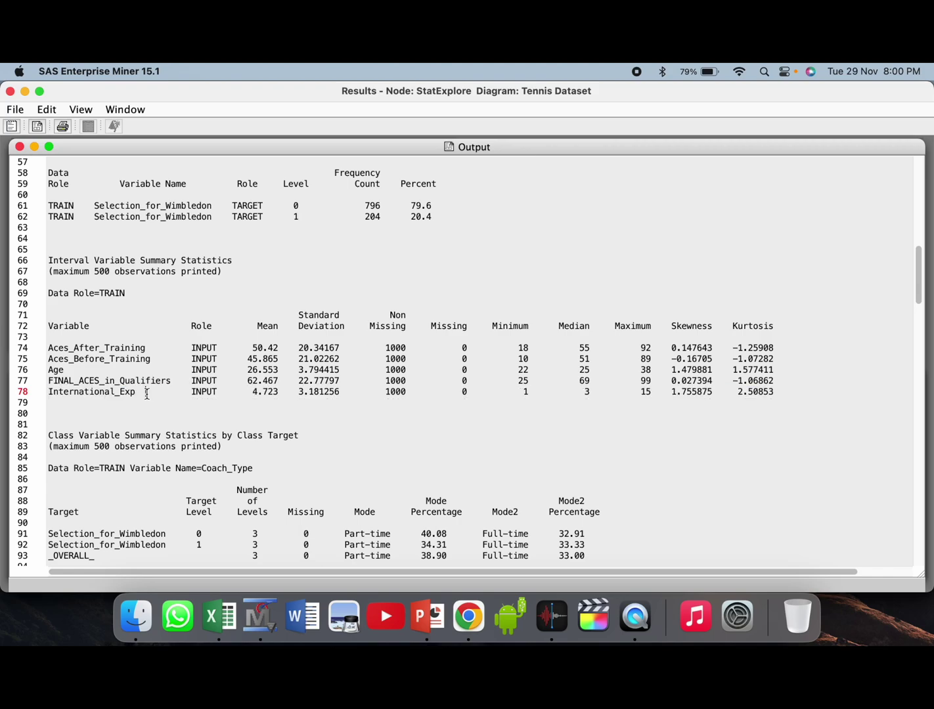
drag(284, 393, 254, 393)
drag(345, 392, 299, 393)
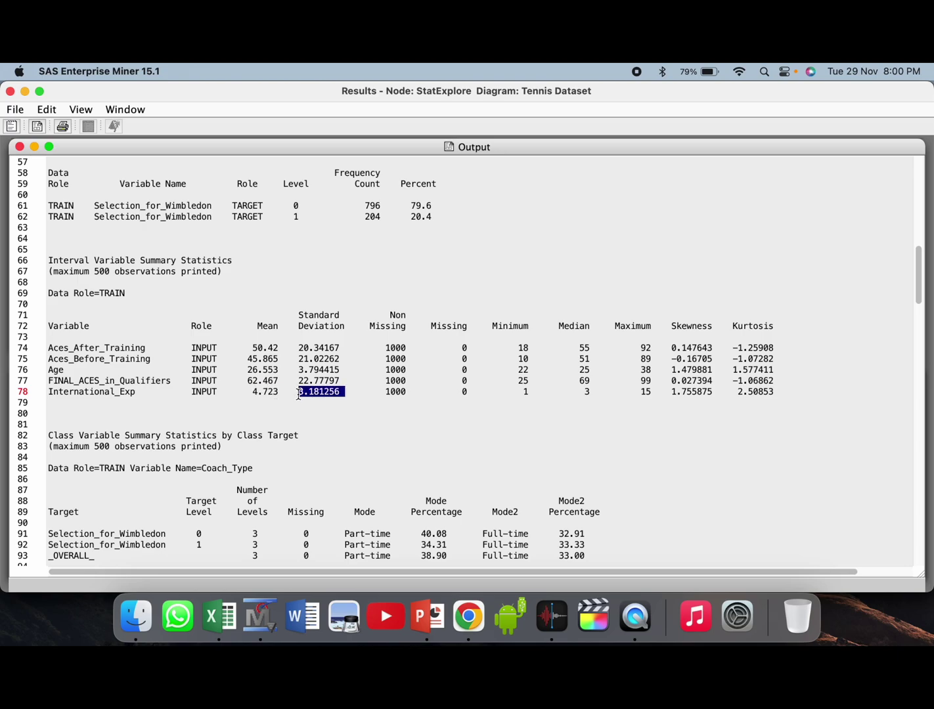
drag(657, 392, 624, 393)
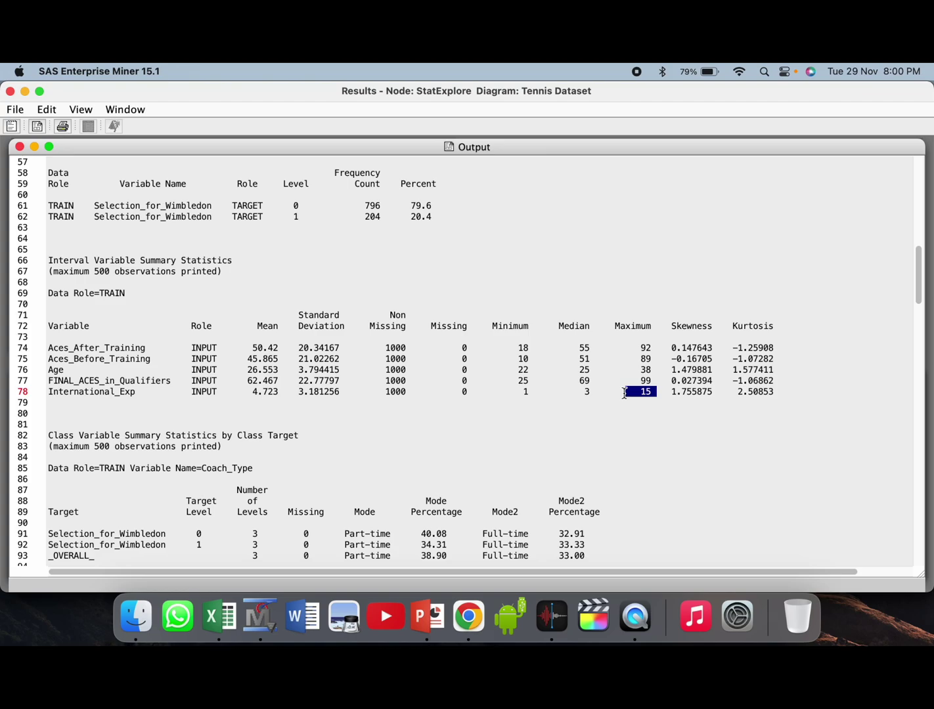
scroll(559, 424, down, 2)
scroll(548, 425, up, 3)
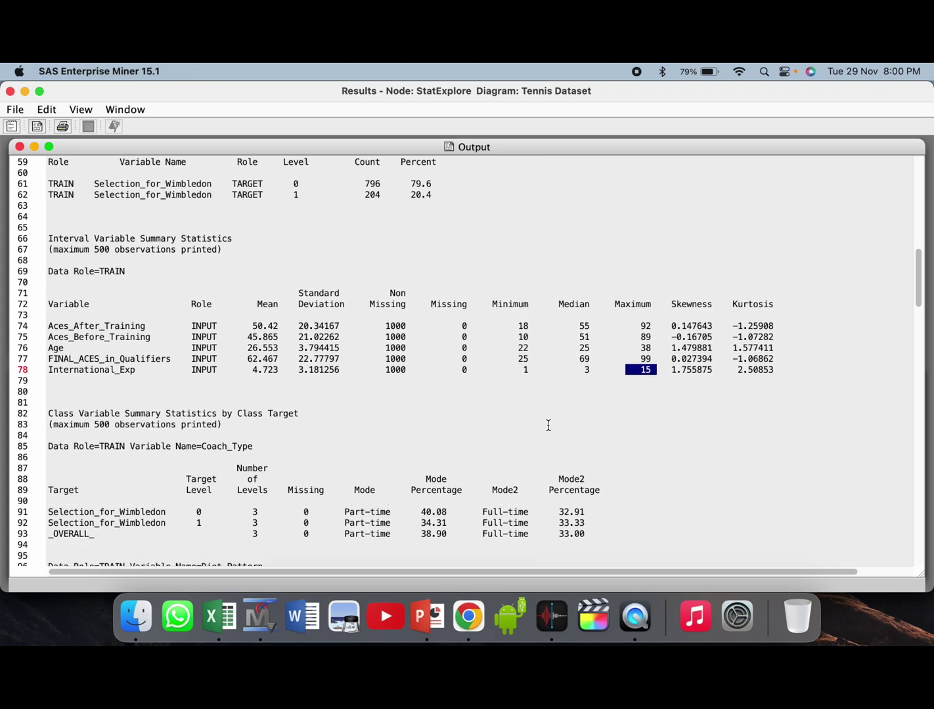
Examine the class target statistics and the Chi-Square Statistics table in the Output report, including the FINAL_ACES_in_Qualifiers row.
scroll(549, 425, down, 10)
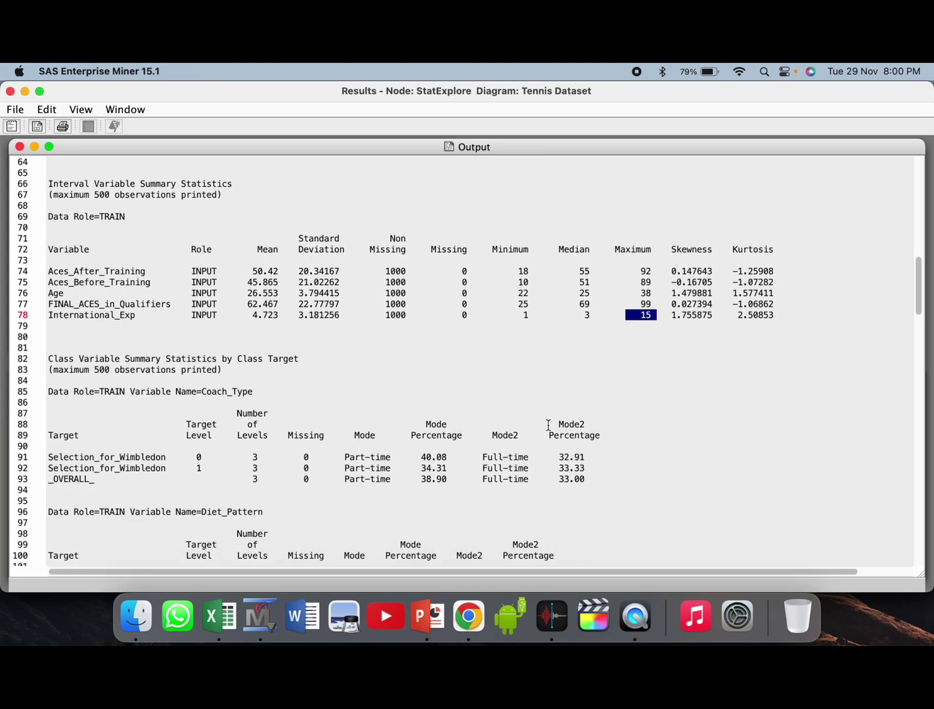
scroll(549, 425, down, 20)
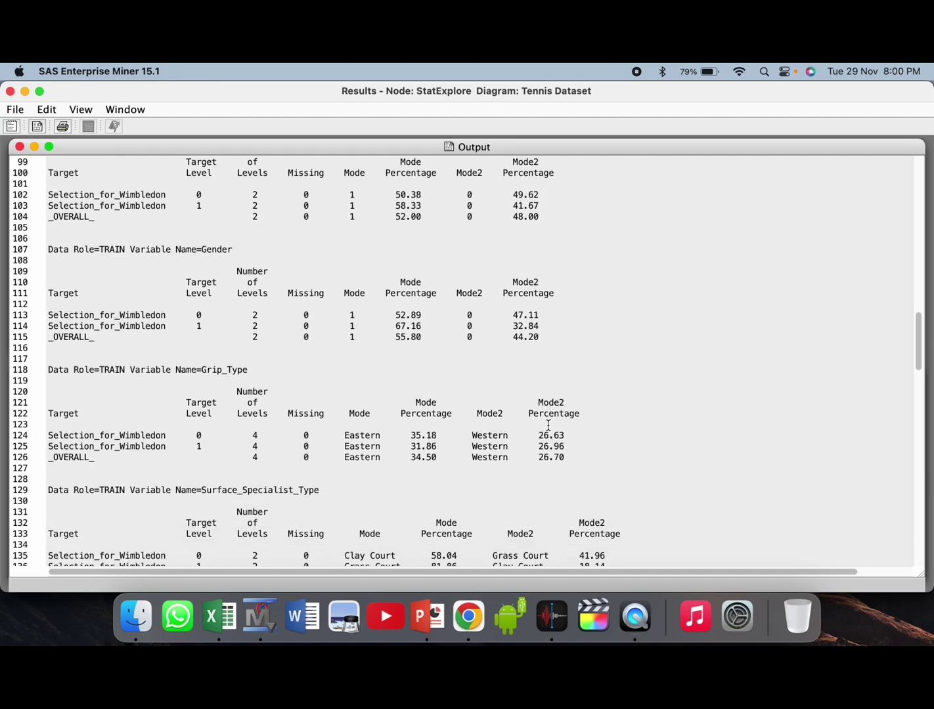
scroll(548, 425, down, 9)
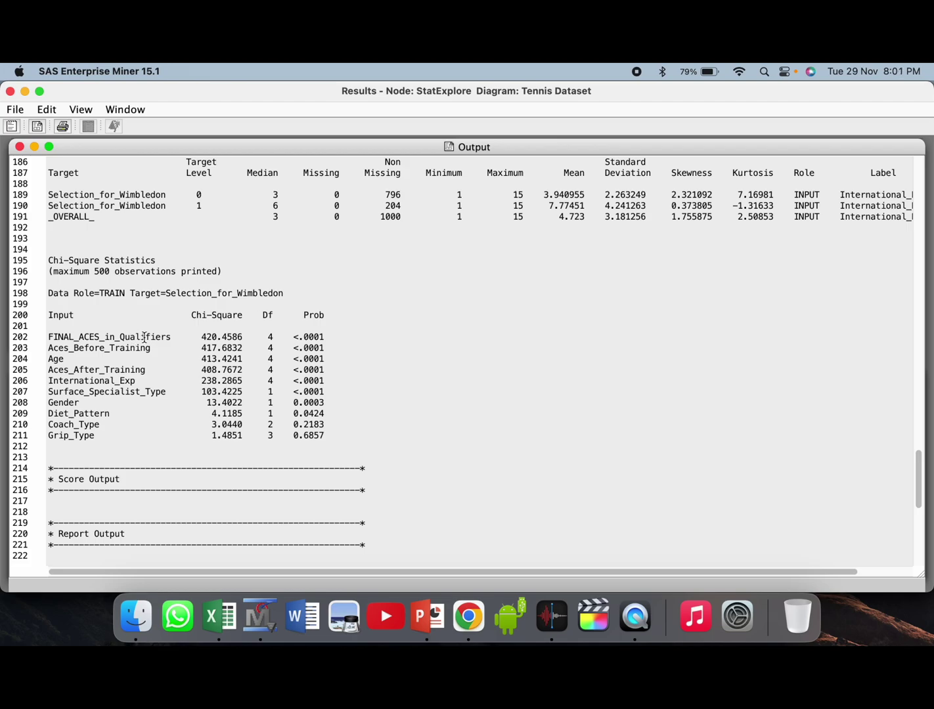
triple_click(145, 337)
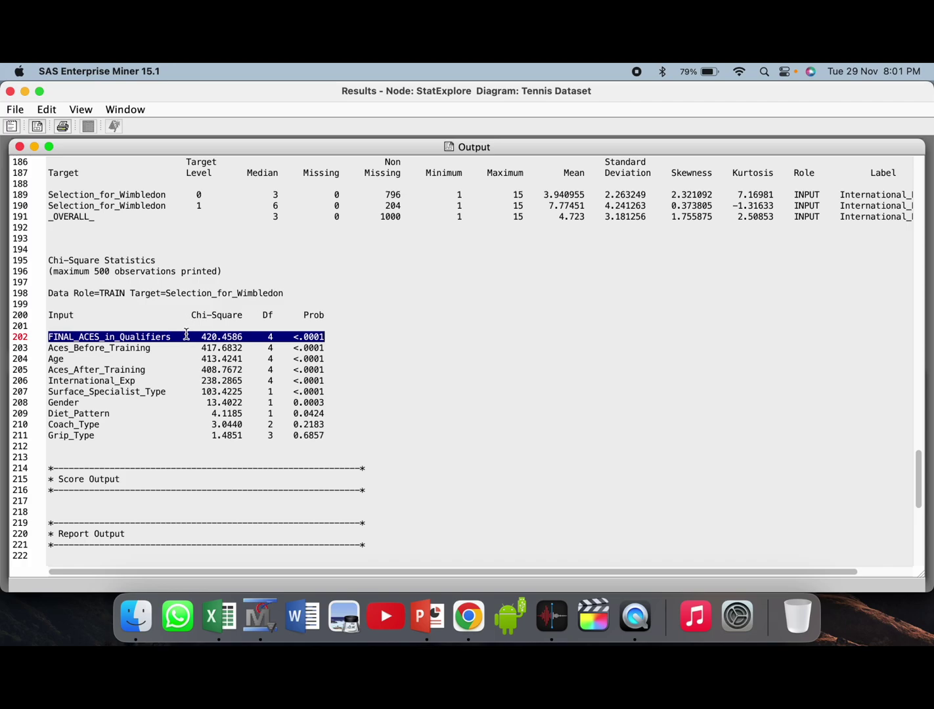
Close the StatExplore results and switch to the Tennis_Dataset workbook in Excel to consult the ML model assumptions.
key(super+w)
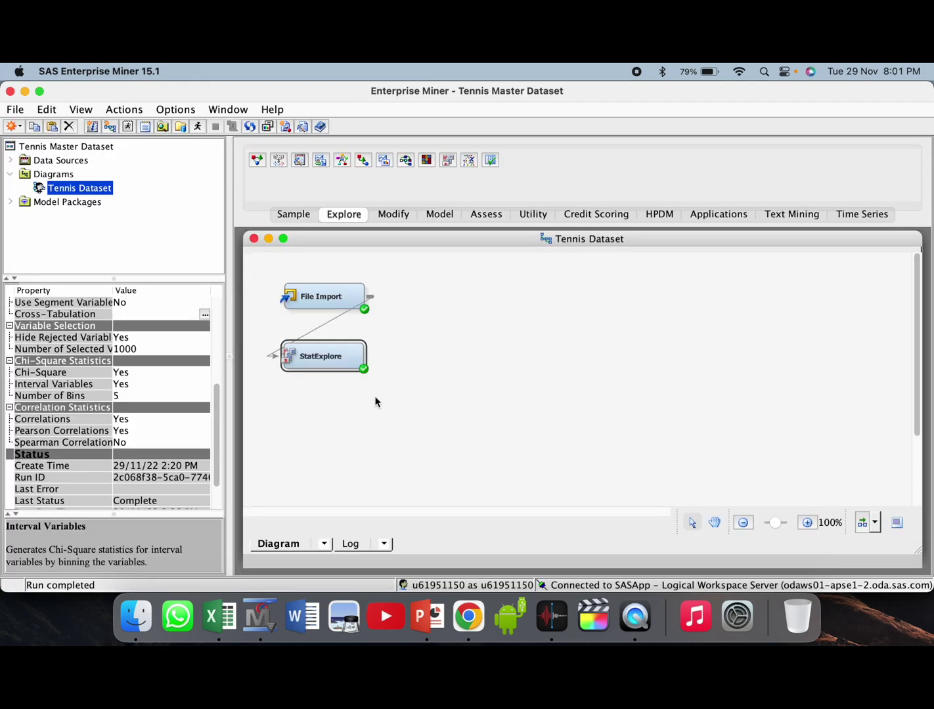
click(220, 616)
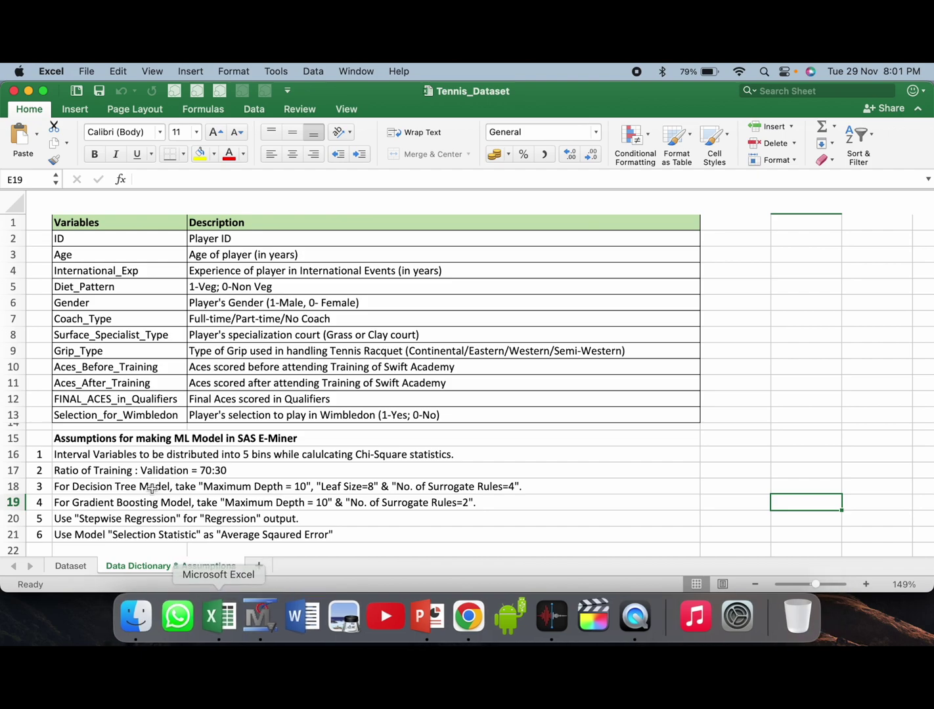